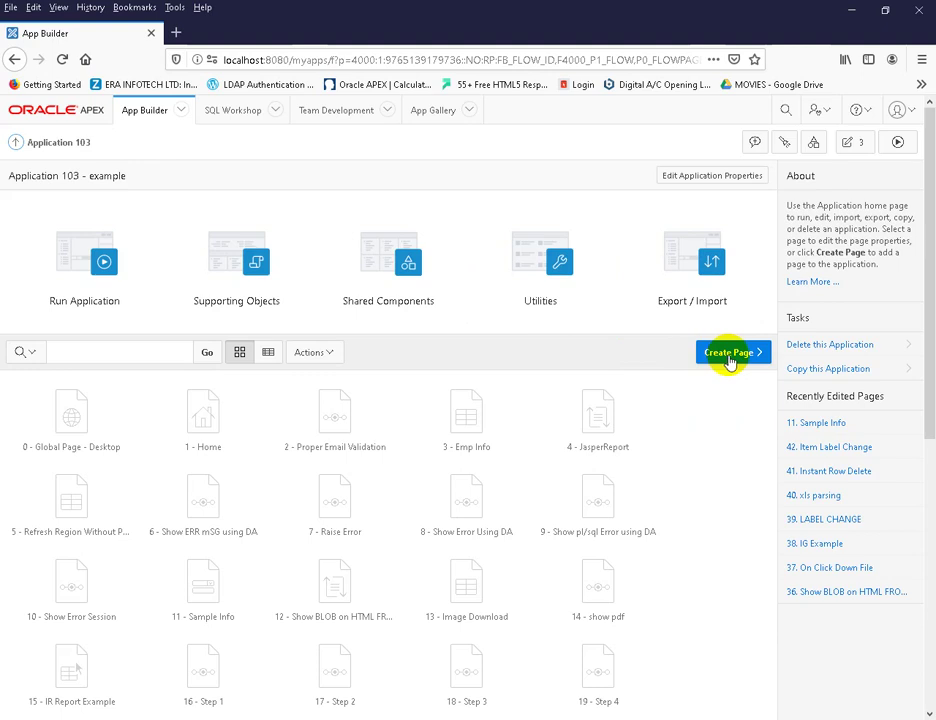
Start creating a new page in Application 103 with the Blank Page component type
click(729, 356)
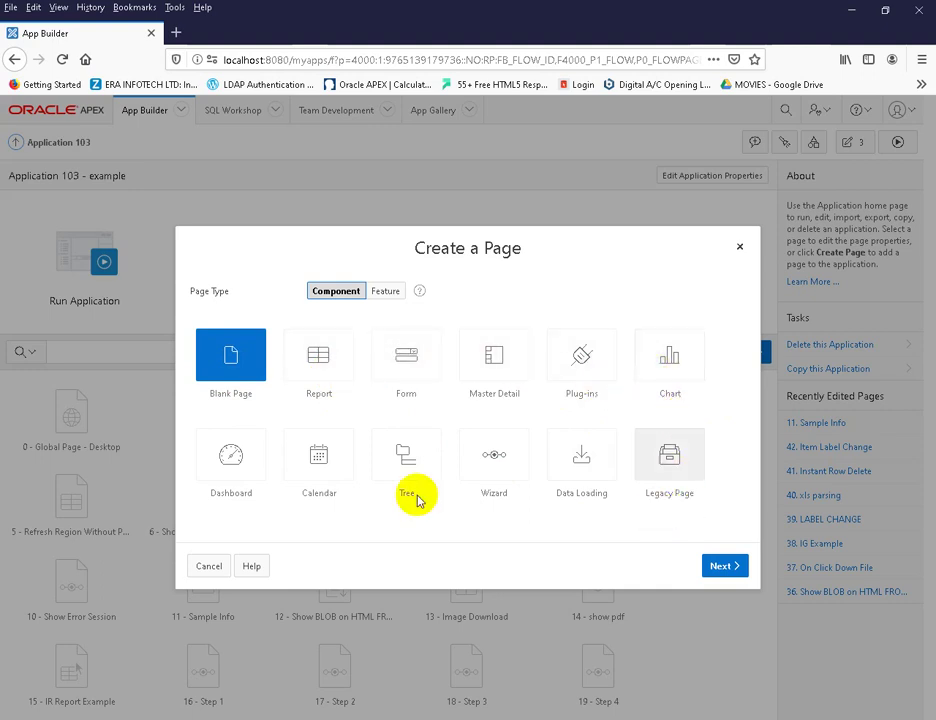
click(229, 367)
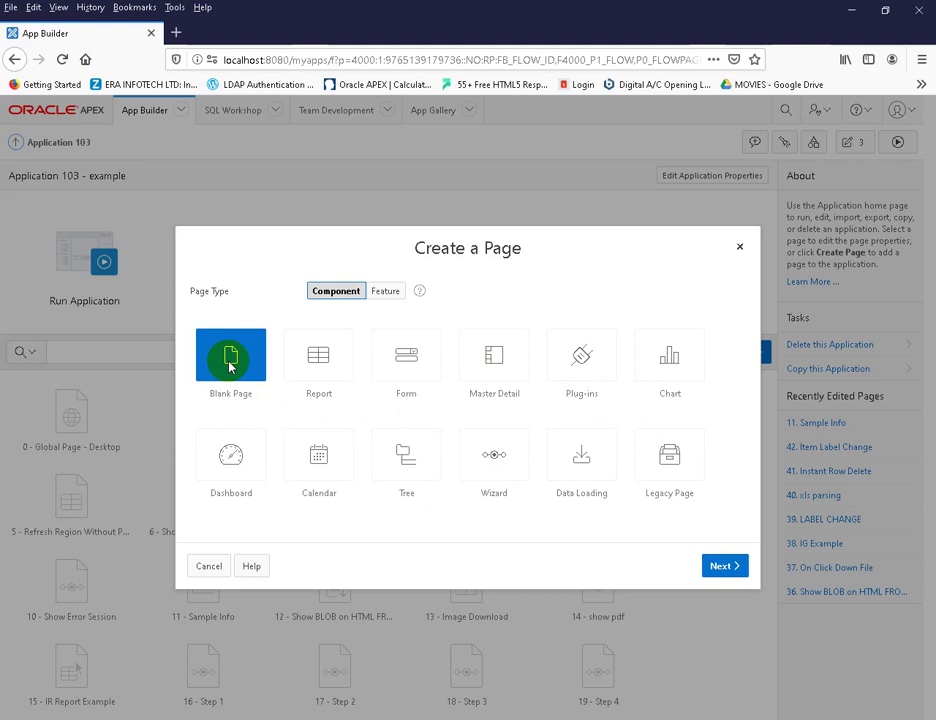
double_click(229, 367)
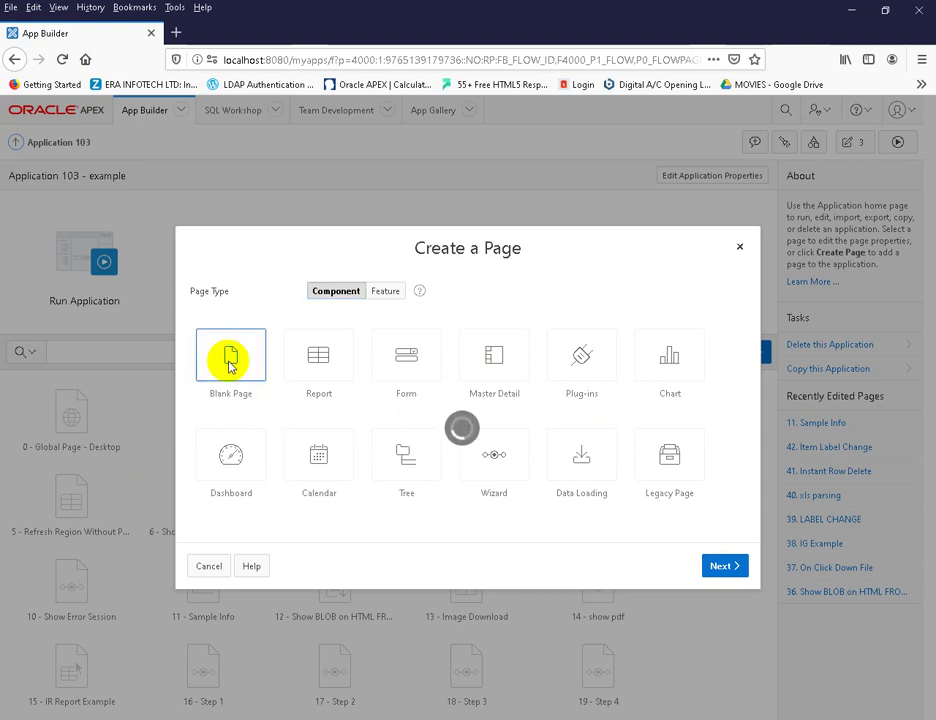
click(229, 367)
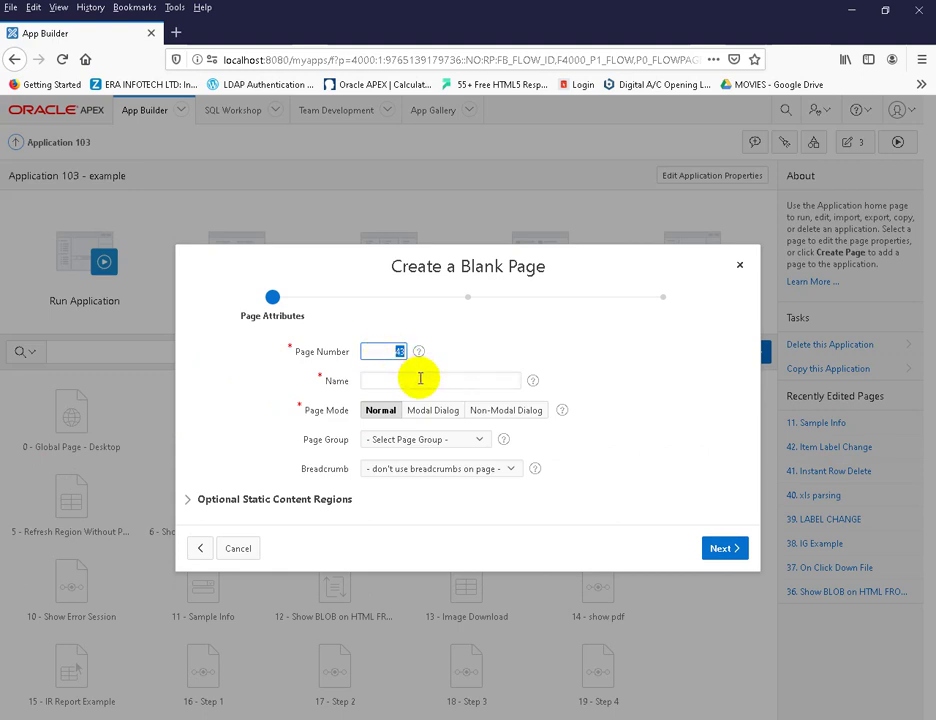
Name the new blank page Demo Page, keeping page number 43
click(422, 380)
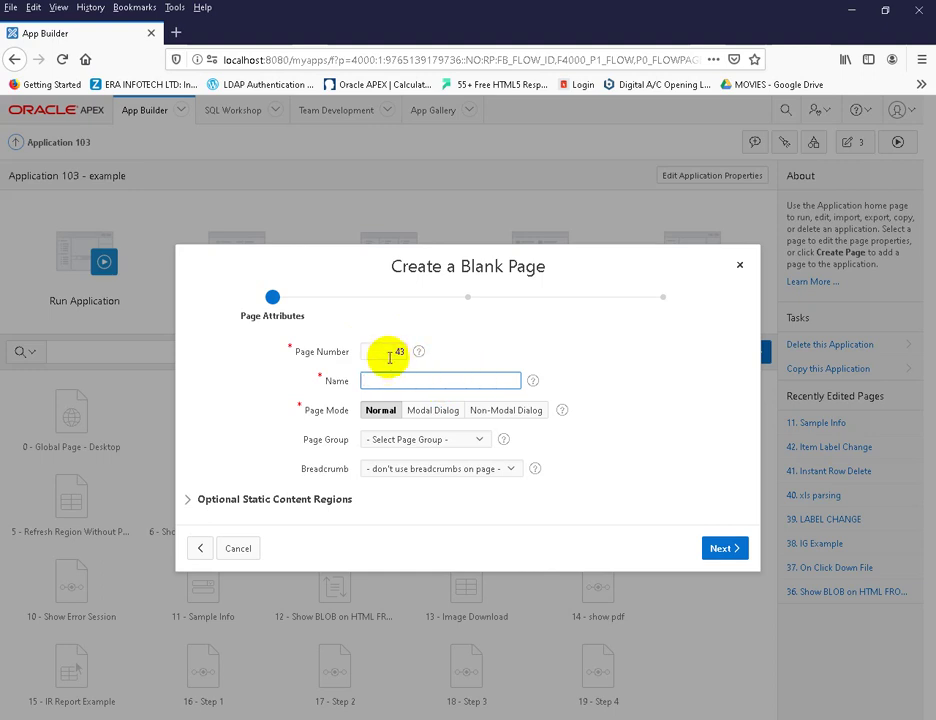
double_click(391, 351)
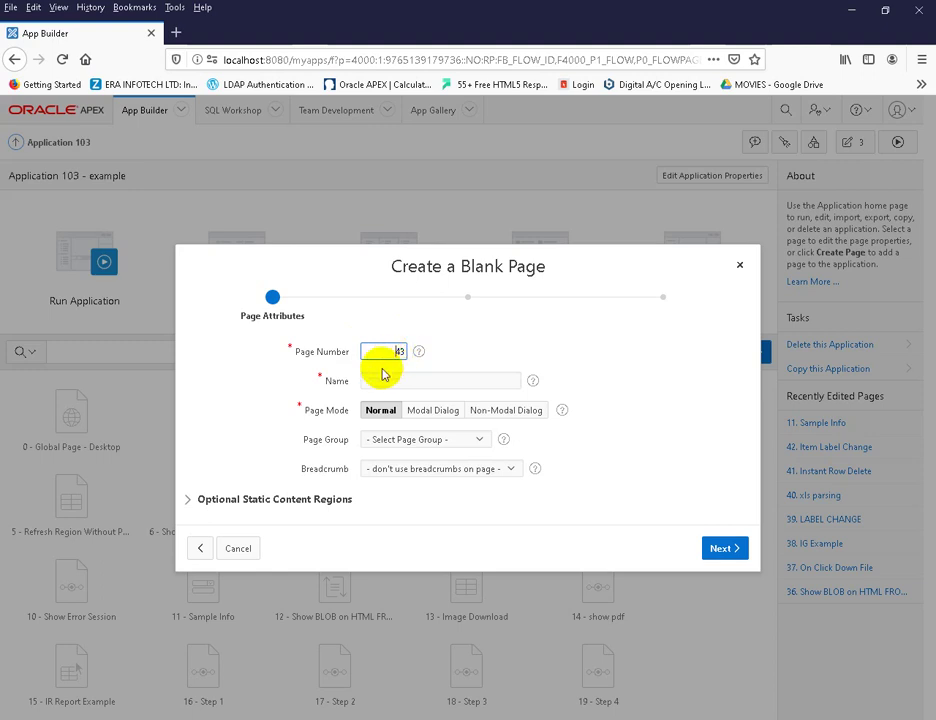
drag(391, 354, 407, 355)
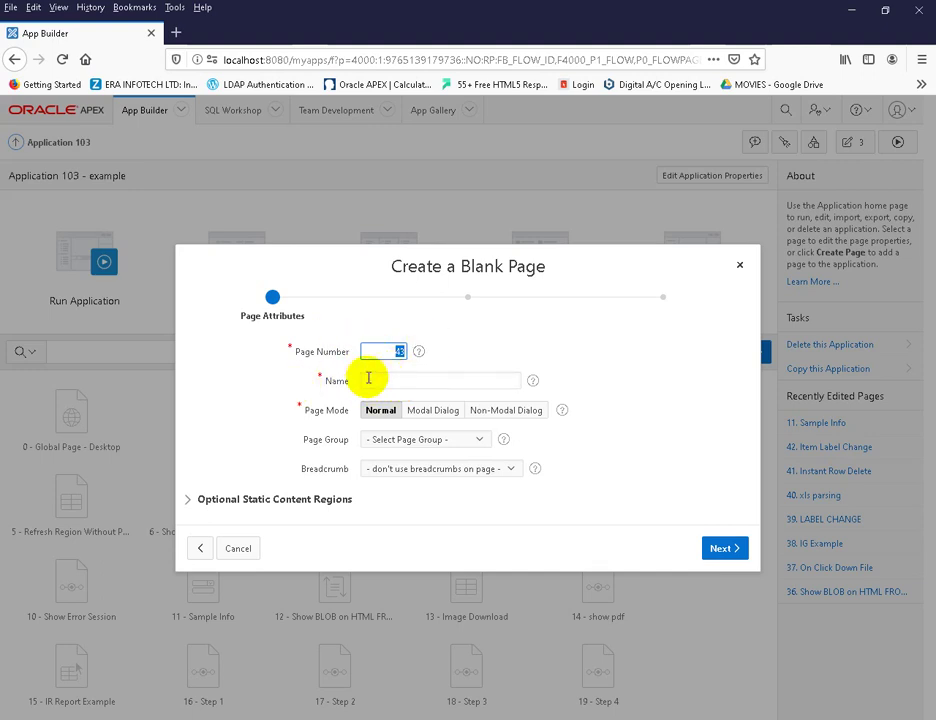
click(391, 381)
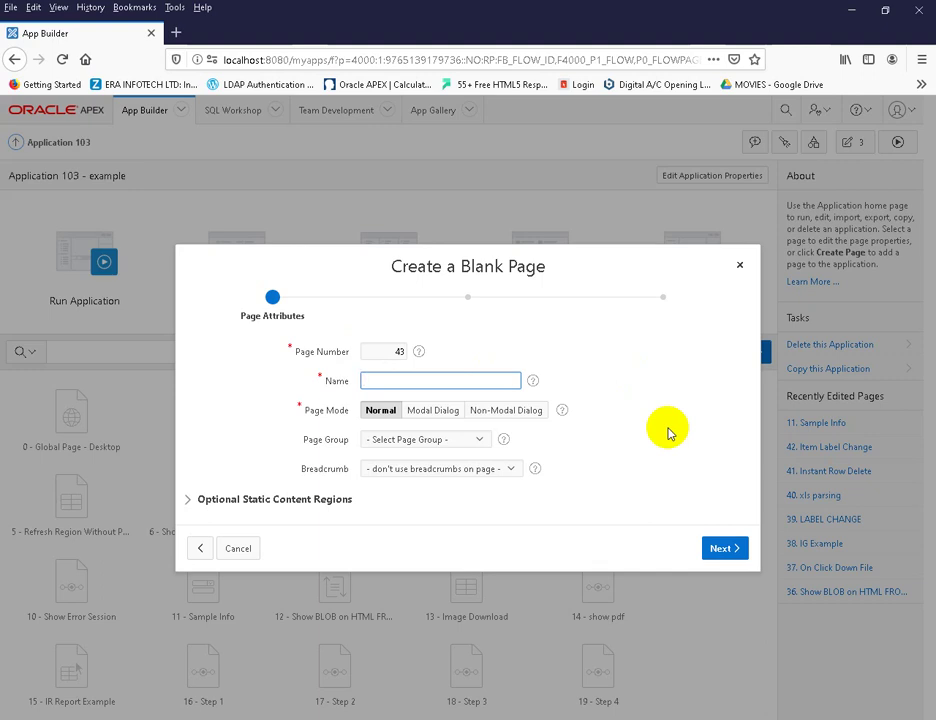
text(Demo Page)
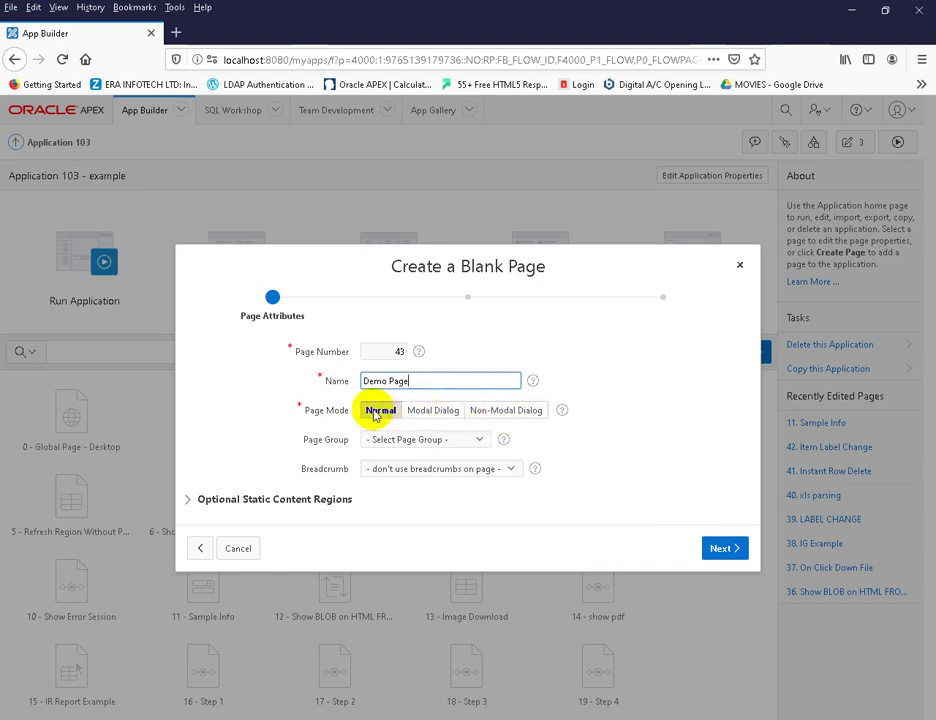
Review the available page group choices without assigning the page to a group
click(422, 440)
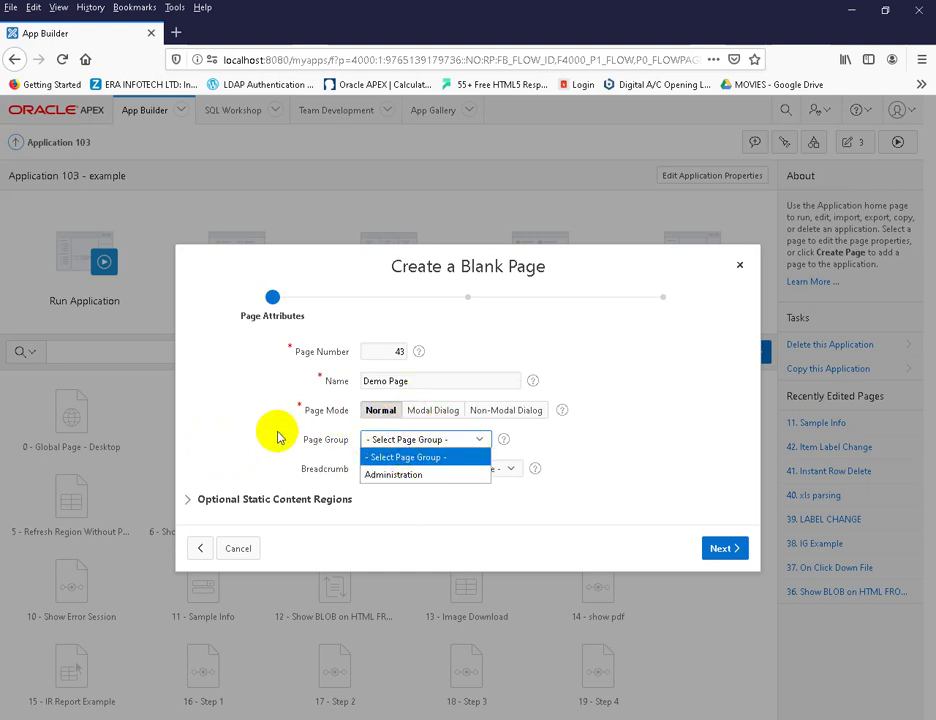
click(410, 444)
click(428, 439)
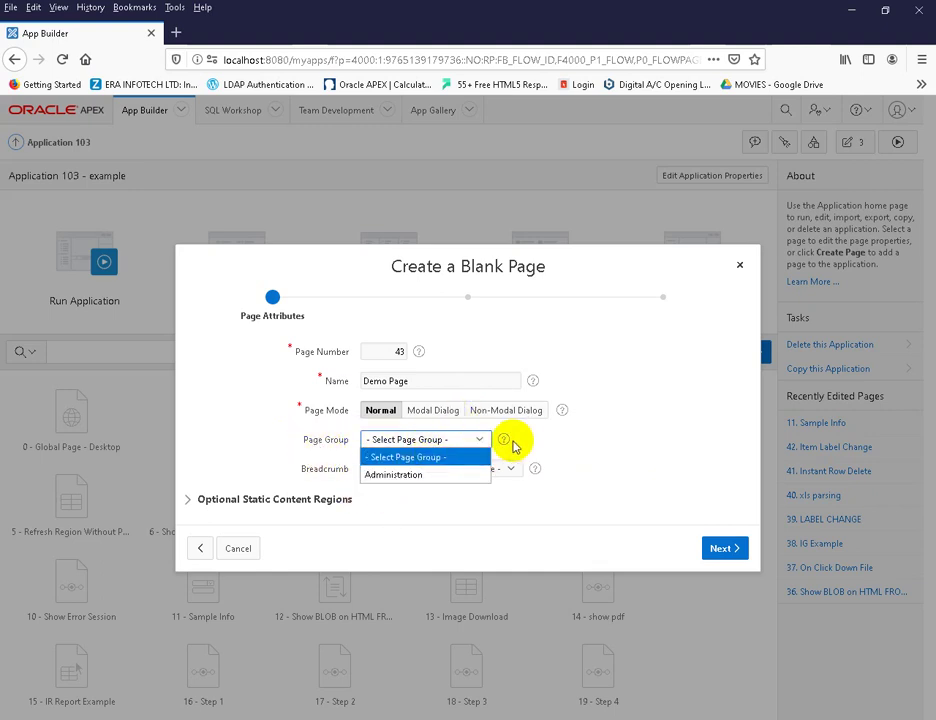
click(616, 438)
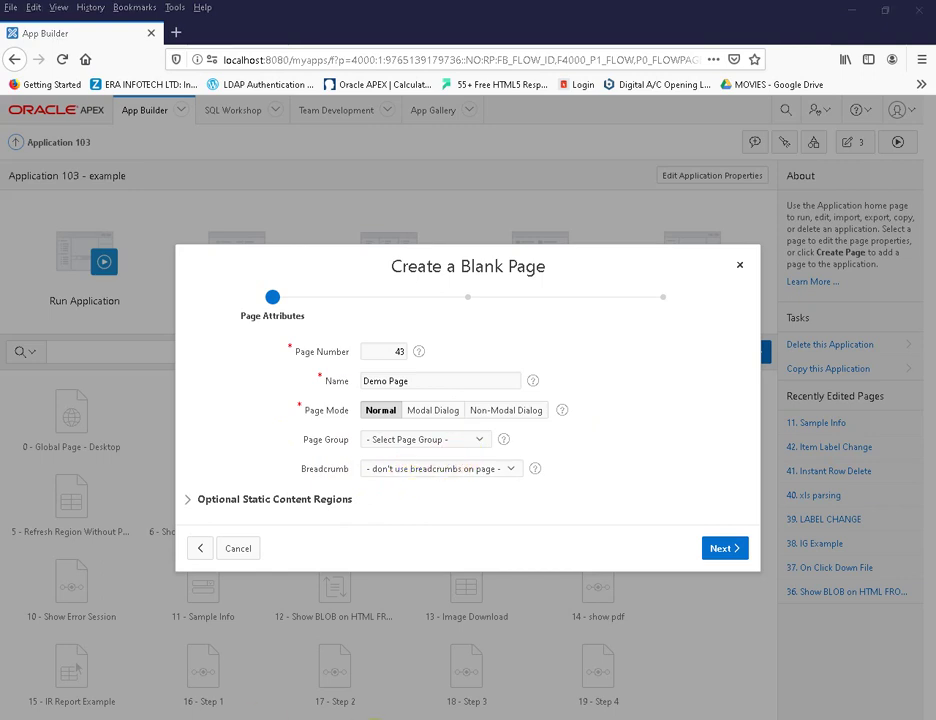
Switch to File Explorer and view the folder path of Table_Fixed_Header inside VDO as a breadcrumb example
key(super+e)
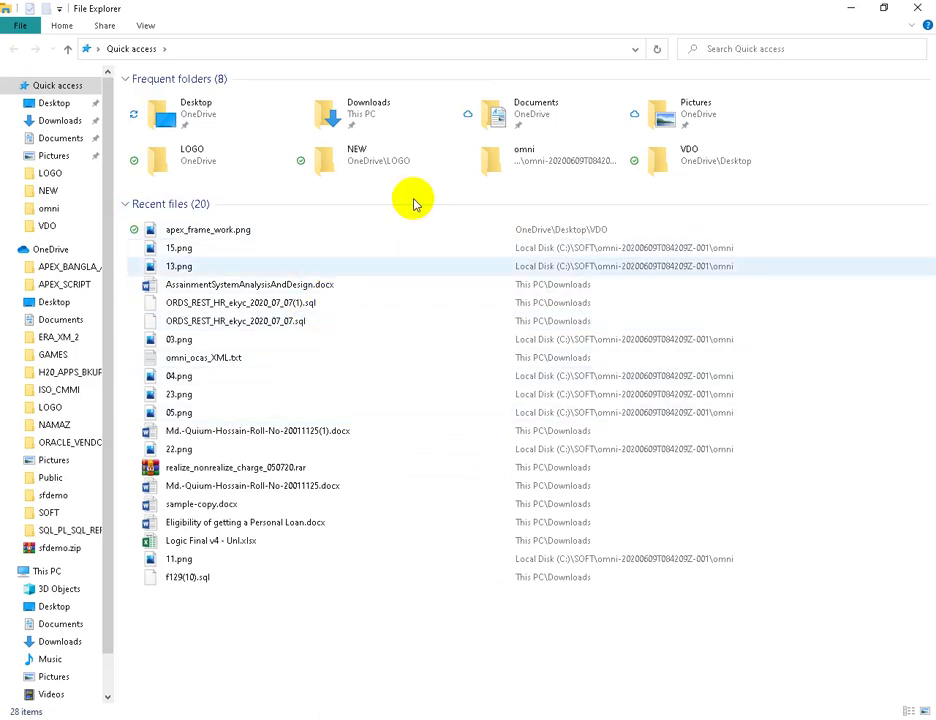
double_click(718, 165)
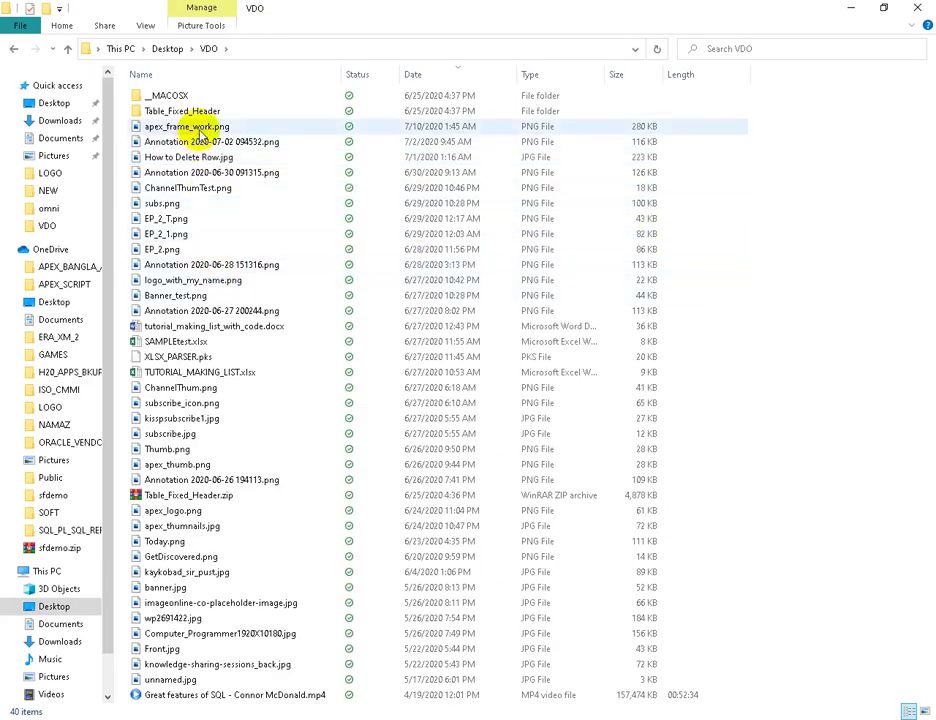
double_click(207, 115)
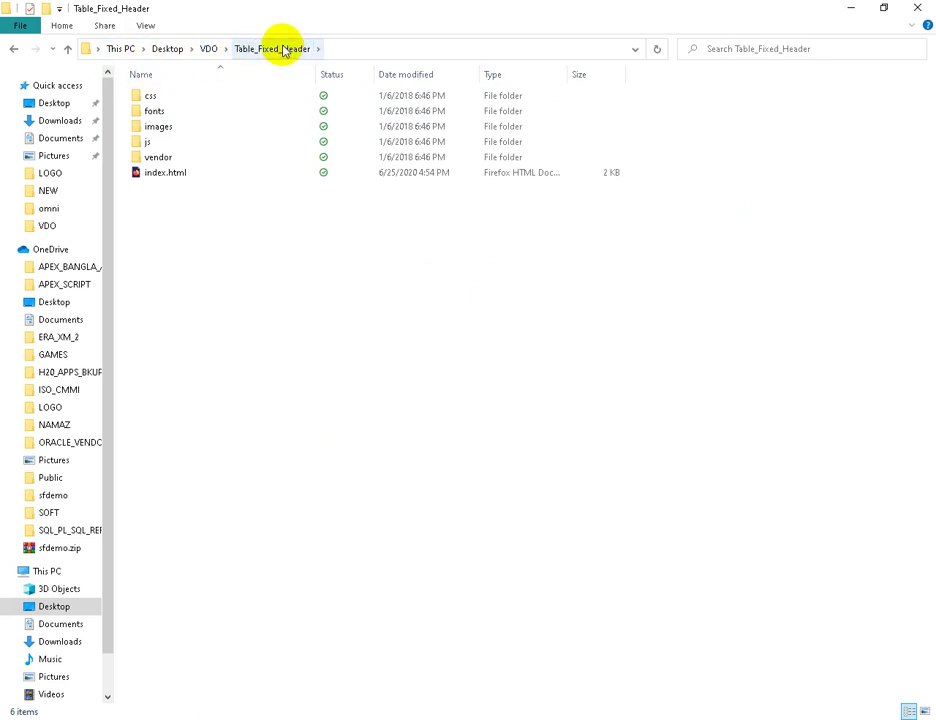
click(167, 55)
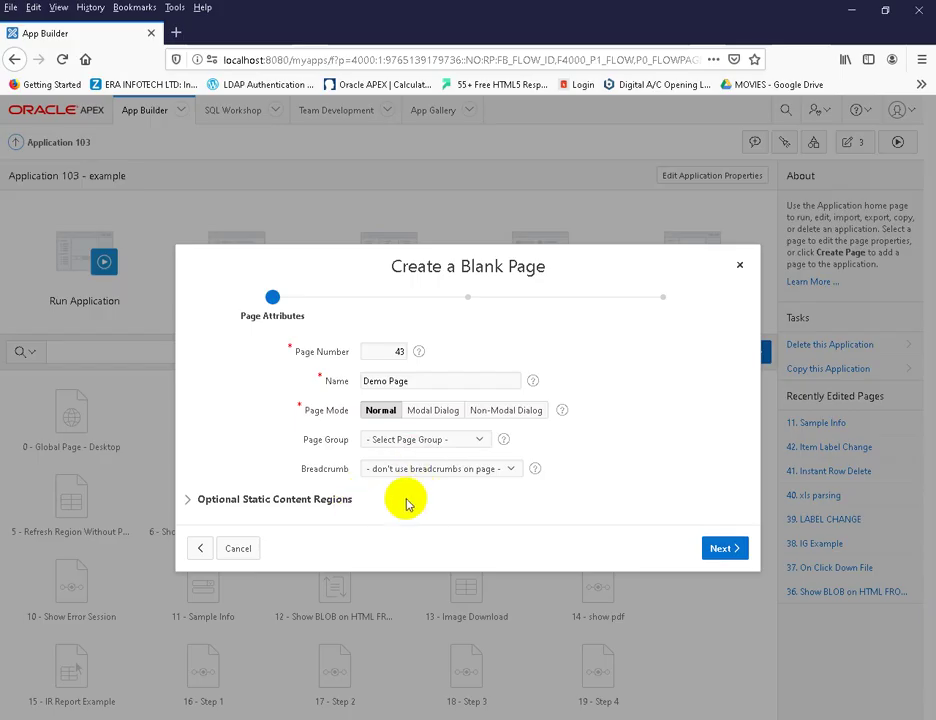
Back in the page wizard, review the breadcrumb choices and keep the page without breadcrumbs
click(272, 500)
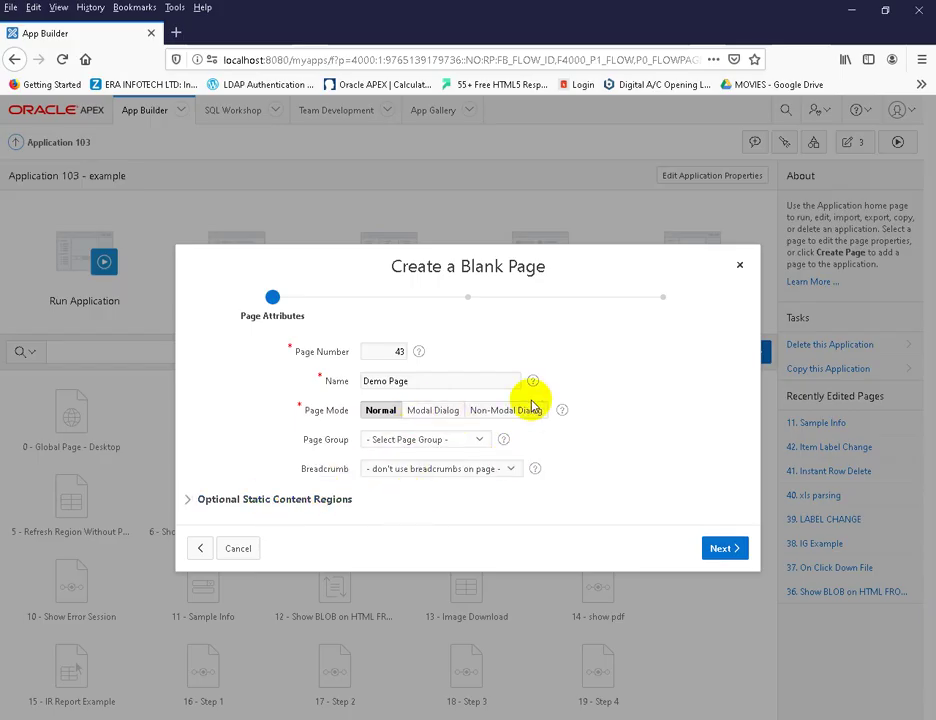
click(464, 470)
click(432, 486)
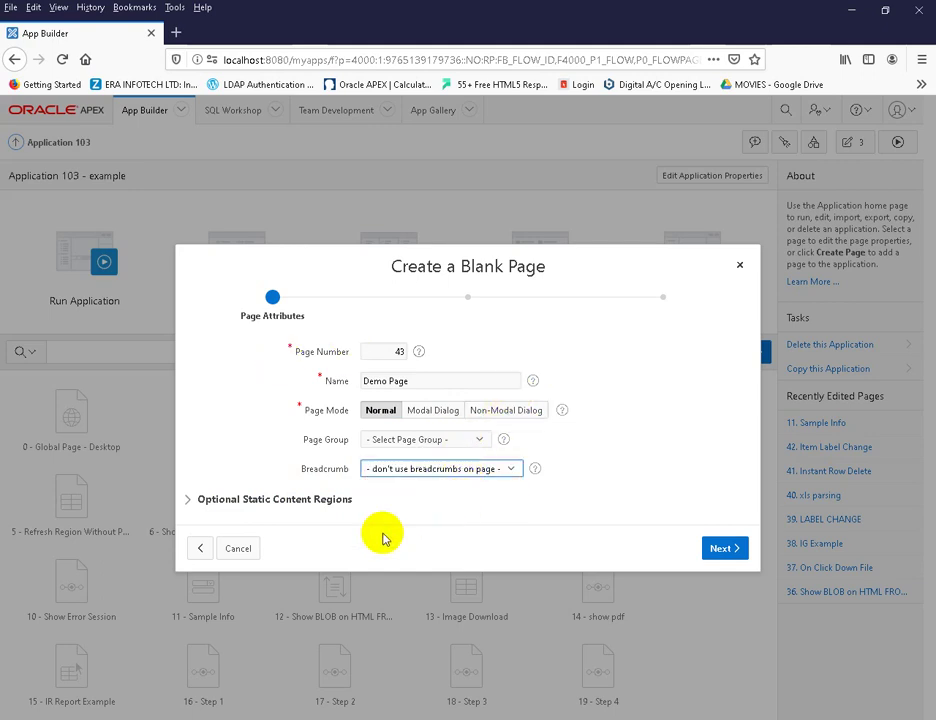
click(466, 470)
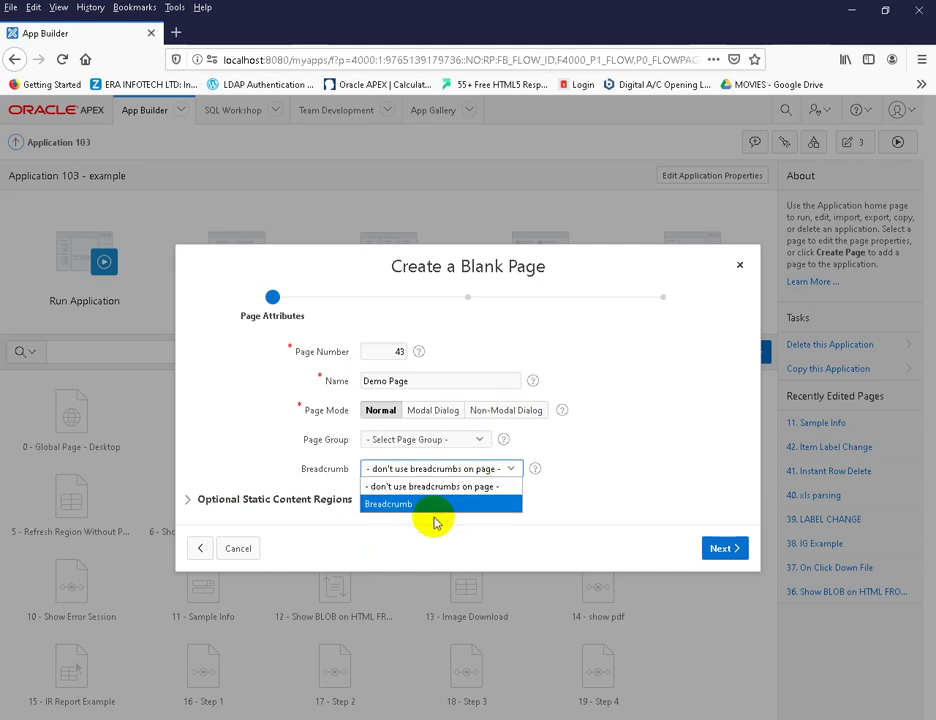
click(553, 490)
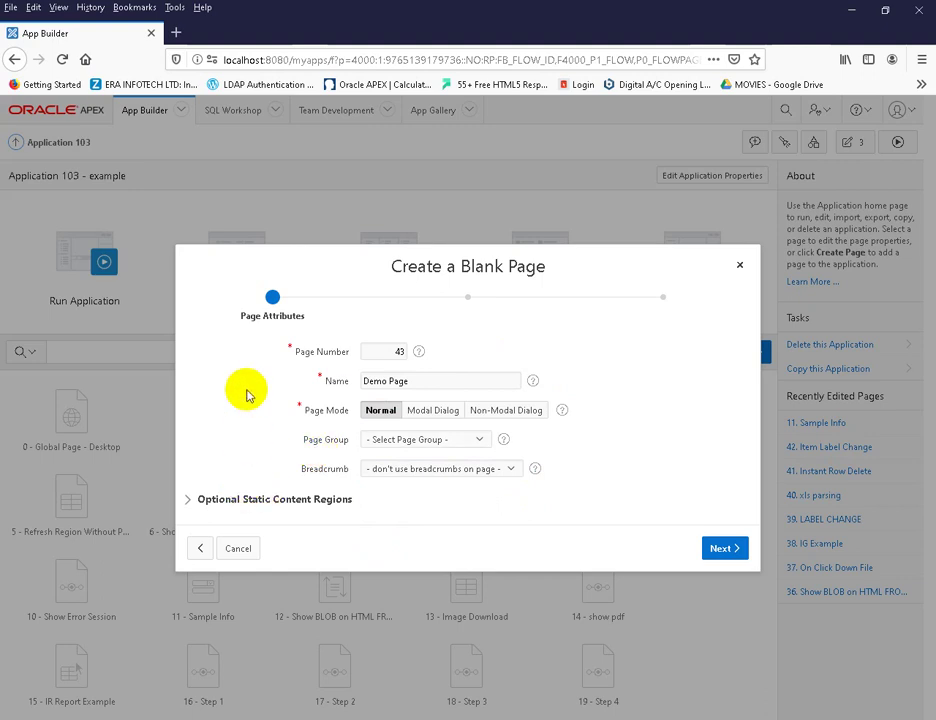
Expand the optional static content regions, leave them empty and continue to the navigation menu settings
click(276, 500)
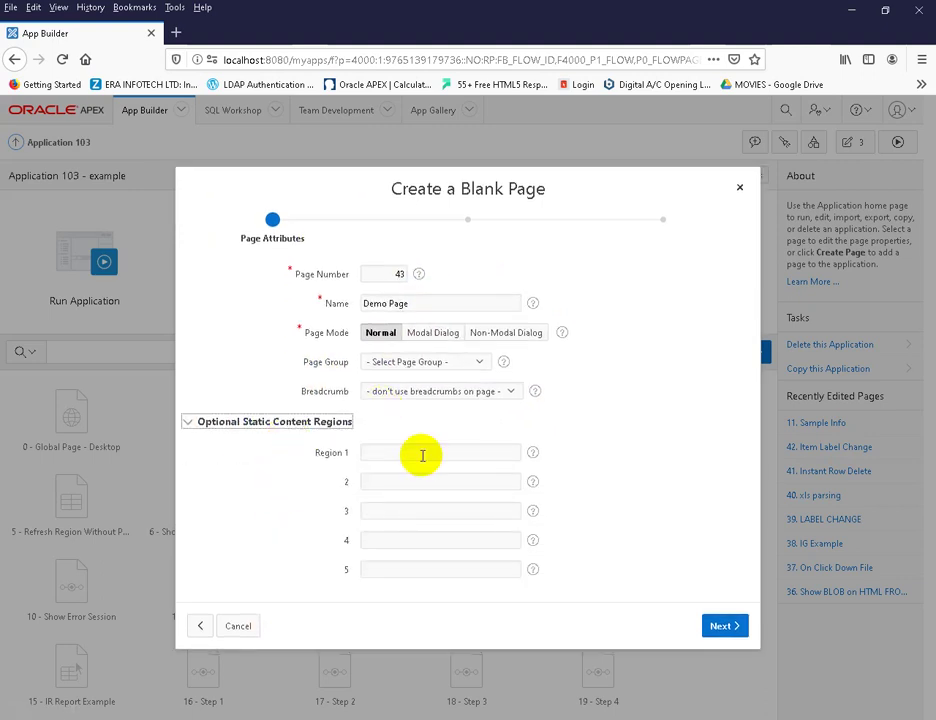
click(433, 452)
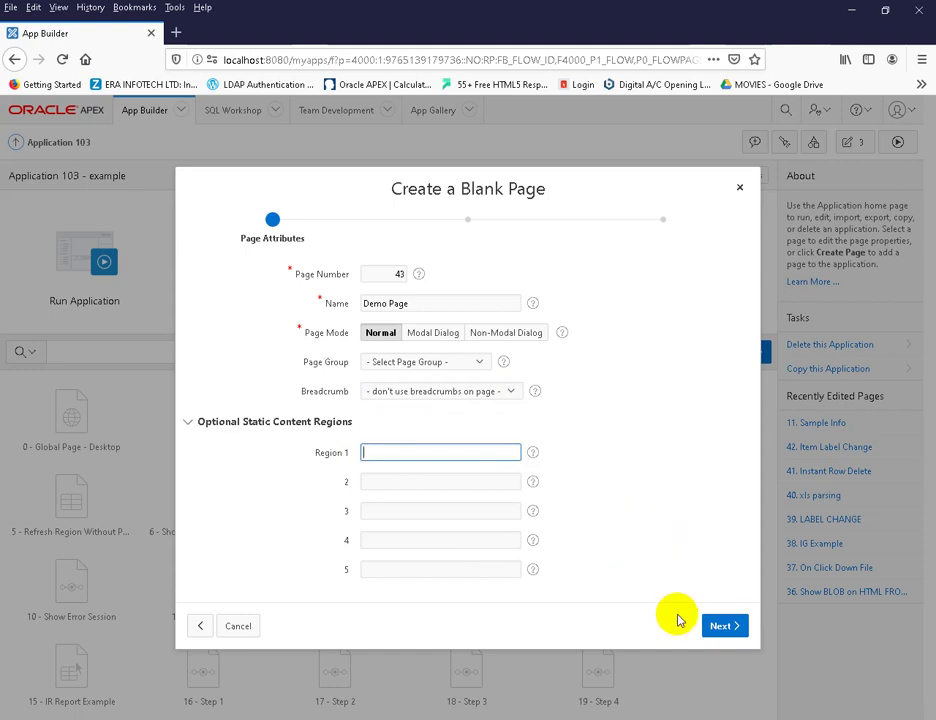
click(720, 628)
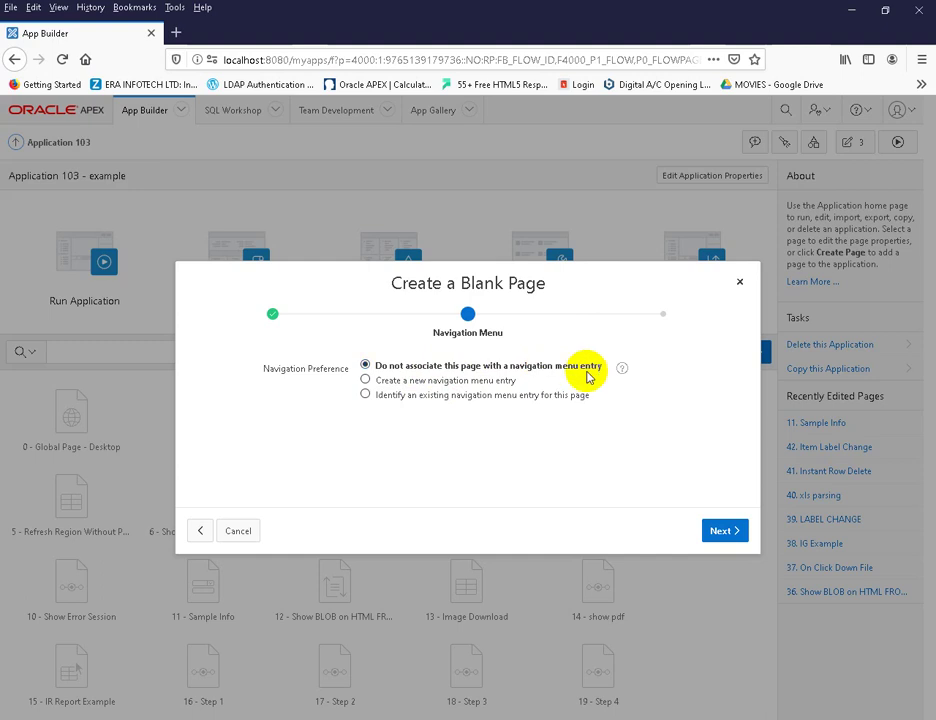
Try linking the page to an existing navigation menu entry and look through the available entries
click(438, 383)
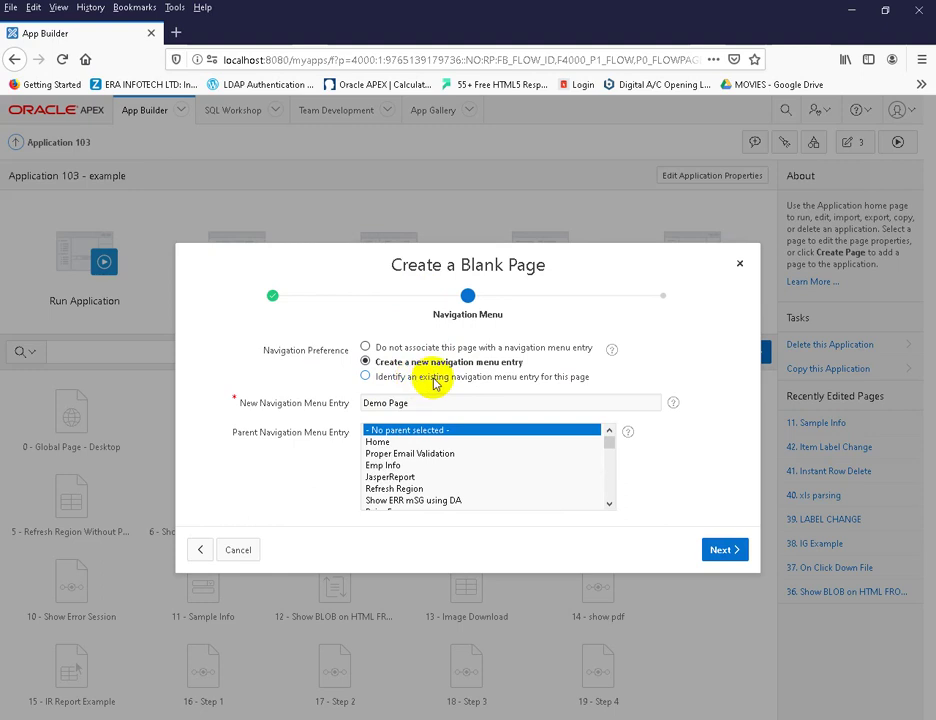
click(435, 383)
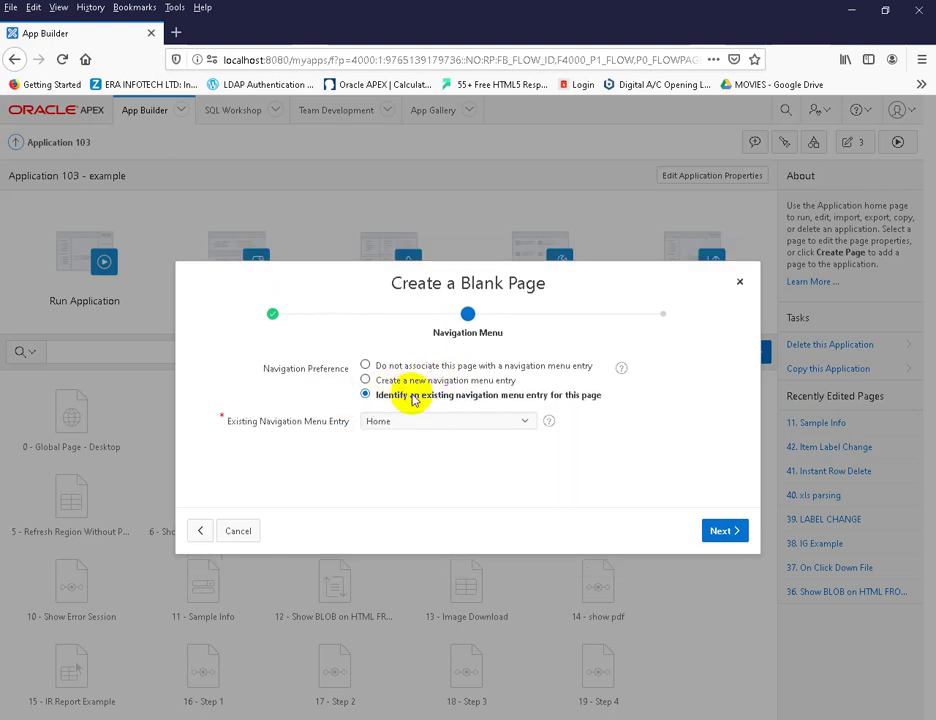
click(382, 428)
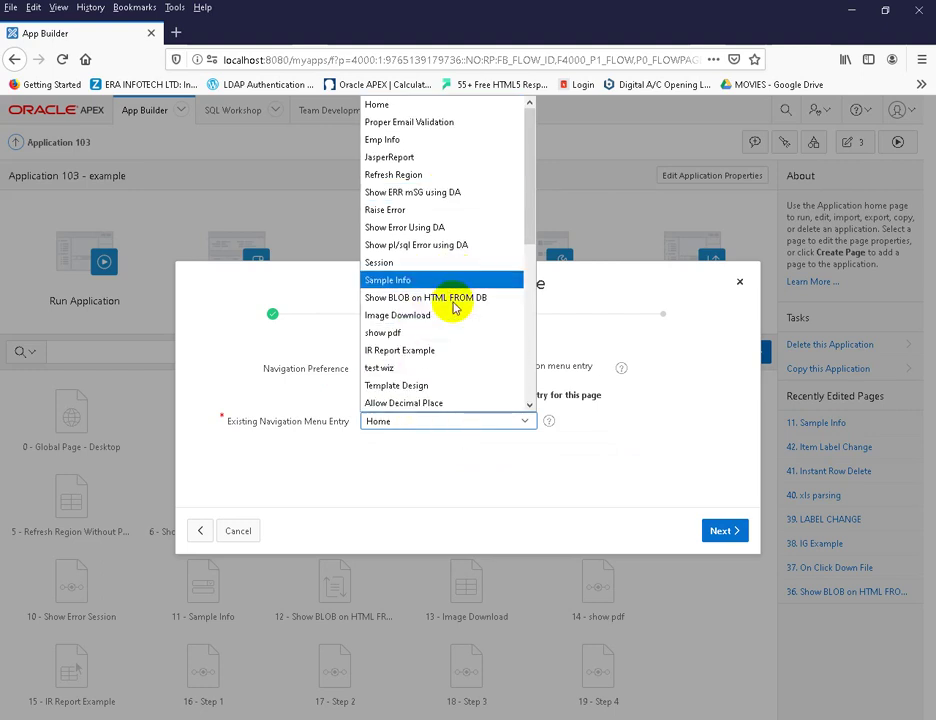
click(420, 474)
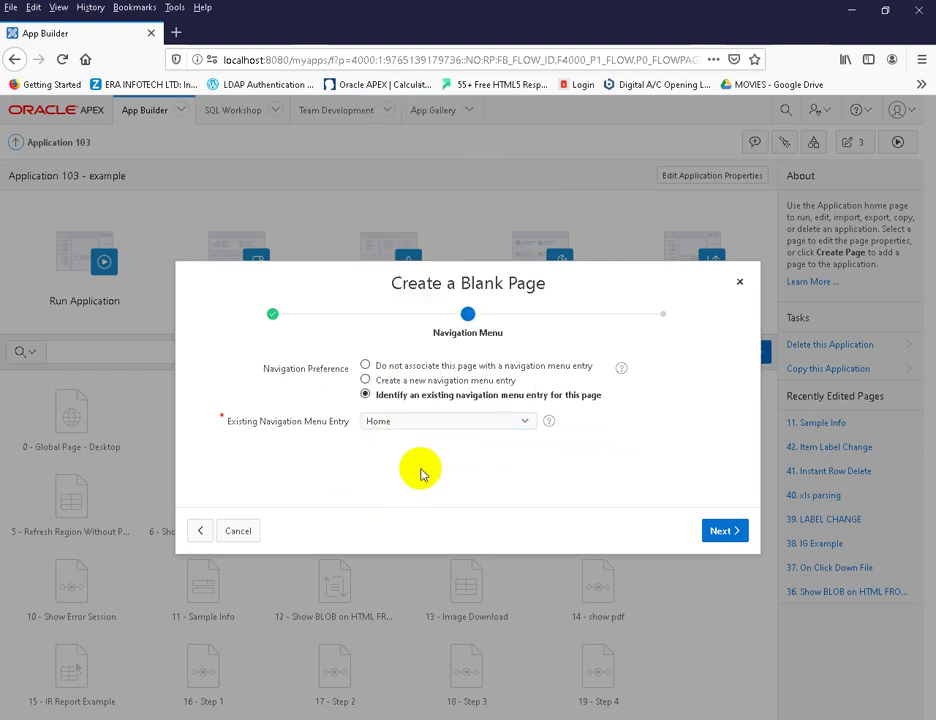
Set the navigation preference to create a new navigation menu entry, keeping Demo Page as its name
click(430, 385)
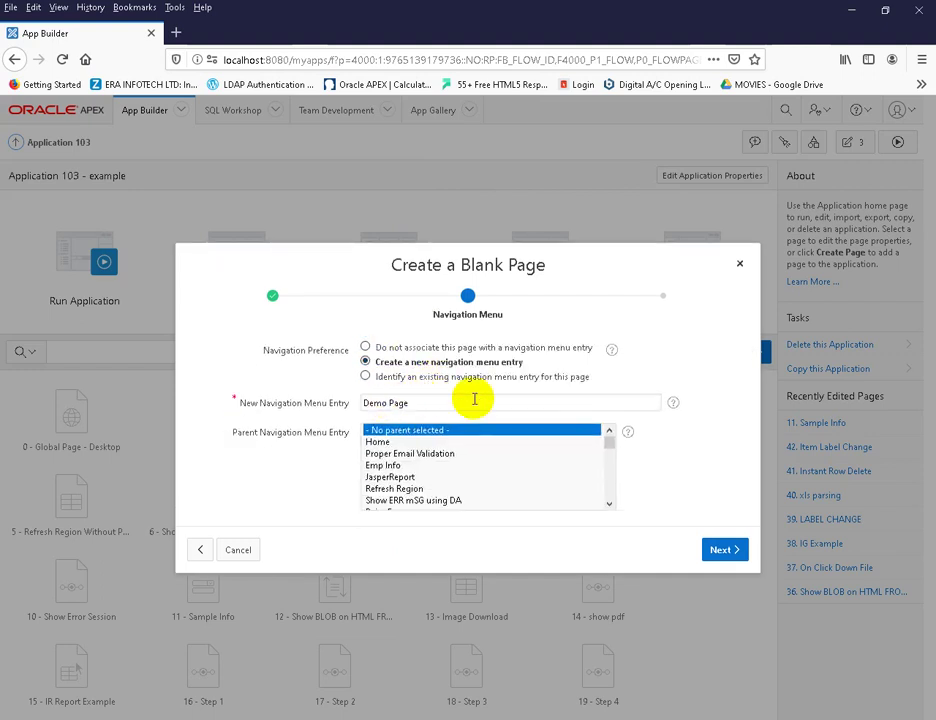
click(432, 406)
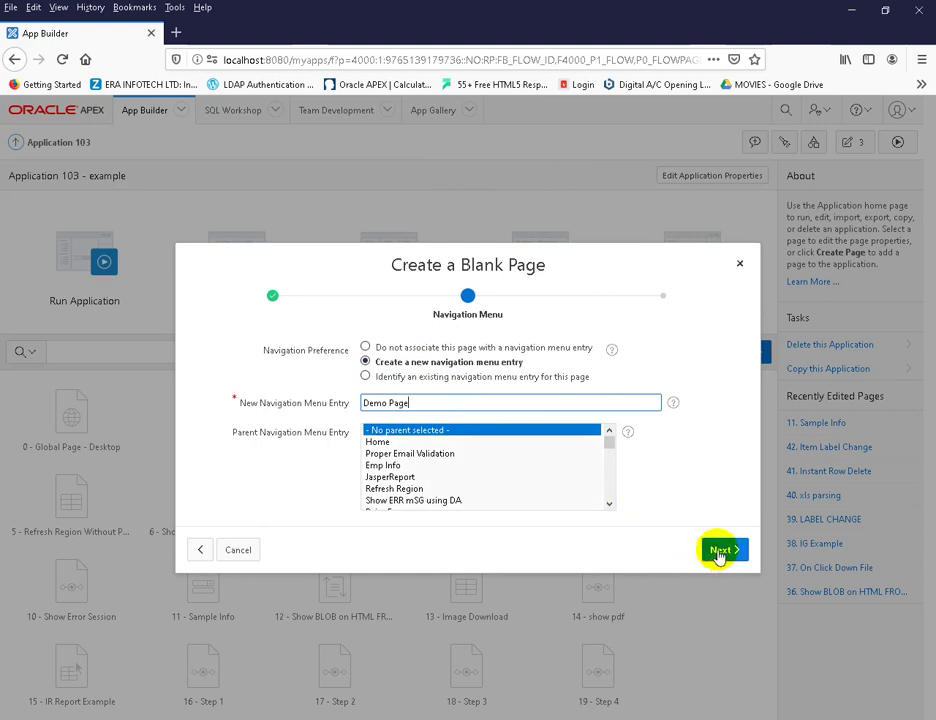
drag(411, 403, 313, 405)
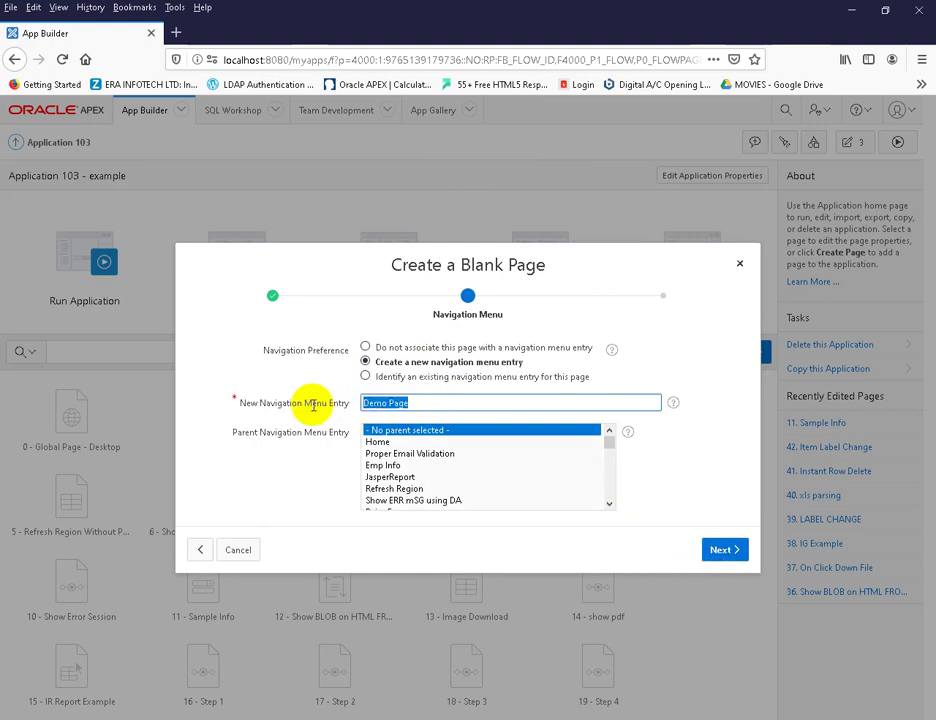
click(431, 402)
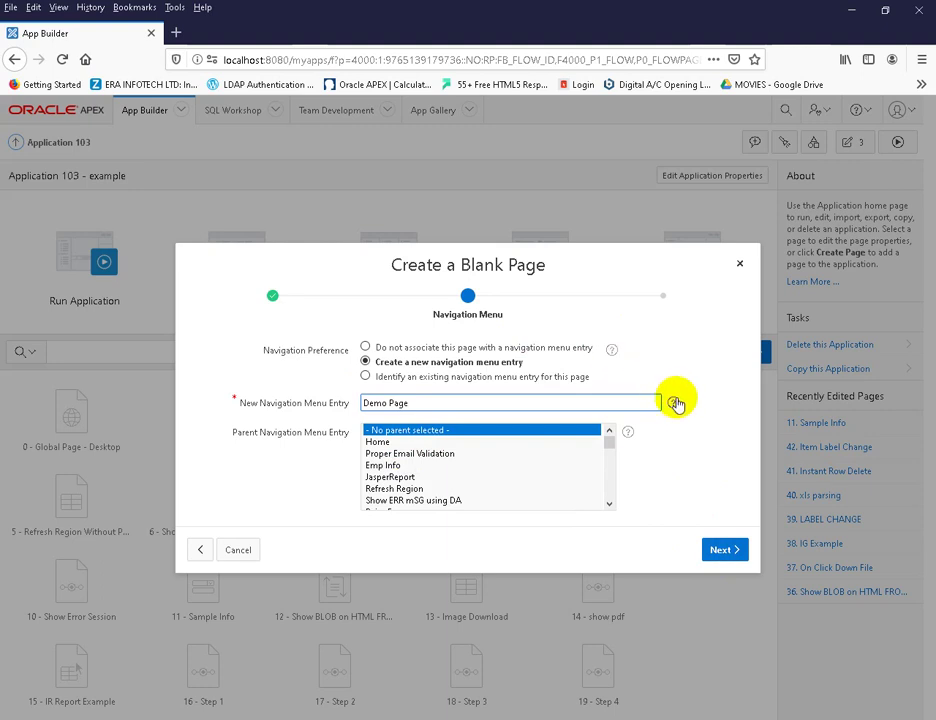
Read the help text for the parent navigation menu entry and close it
click(629, 434)
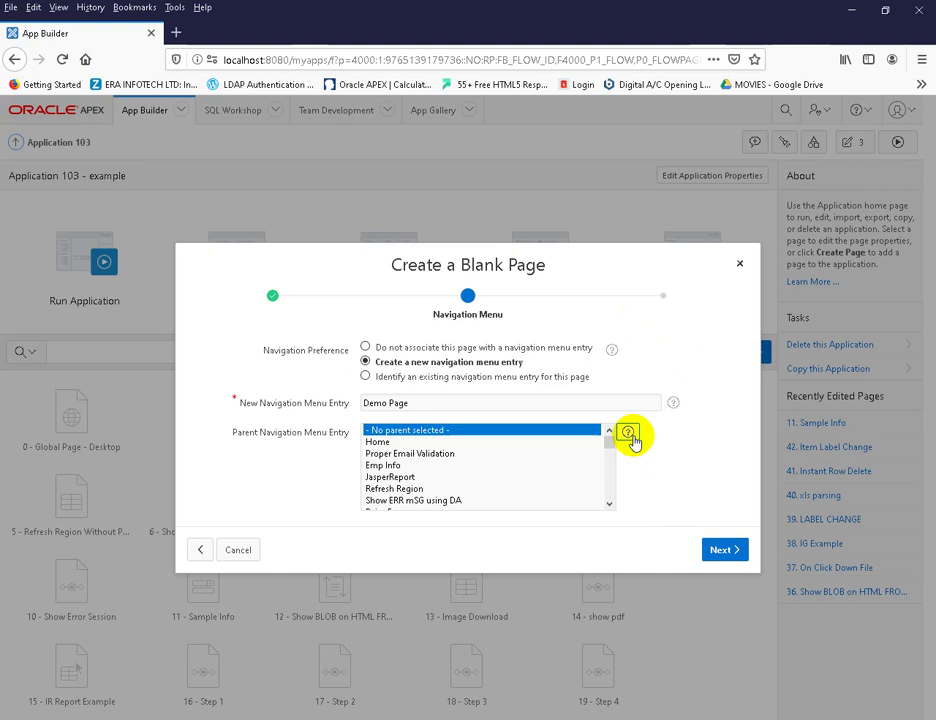
click(630, 436)
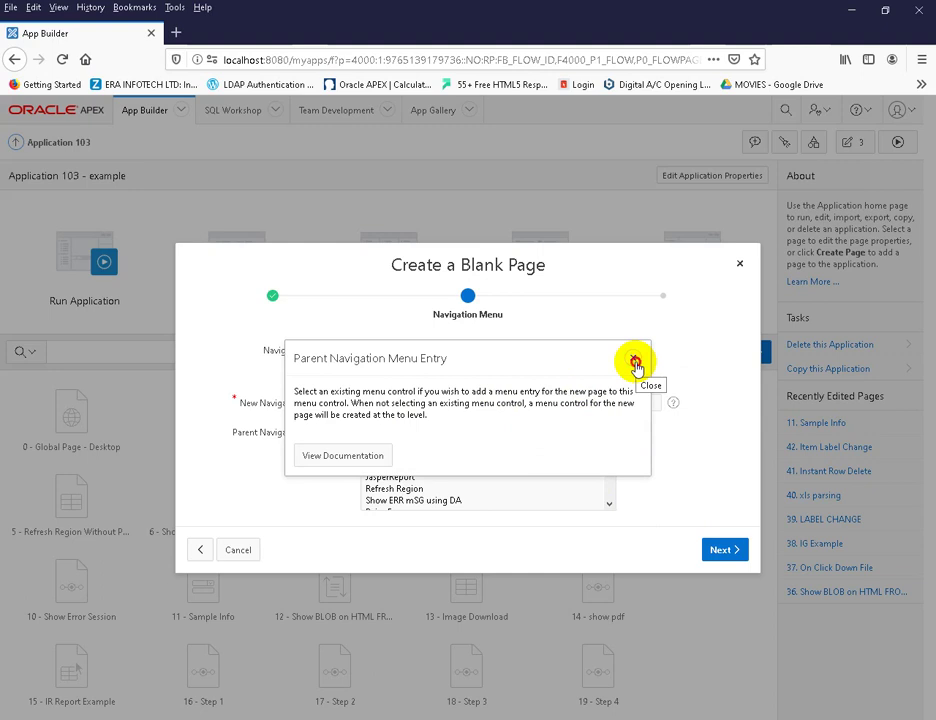
click(635, 362)
Accept the navigation settings without a parent entry and finish creating the Demo Page
click(721, 550)
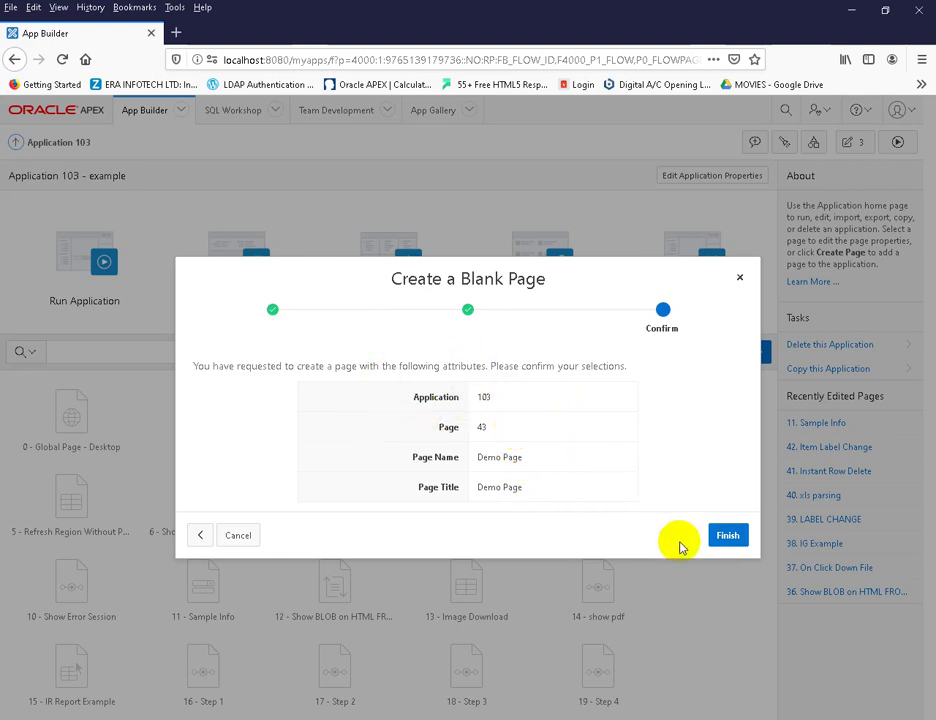
click(729, 537)
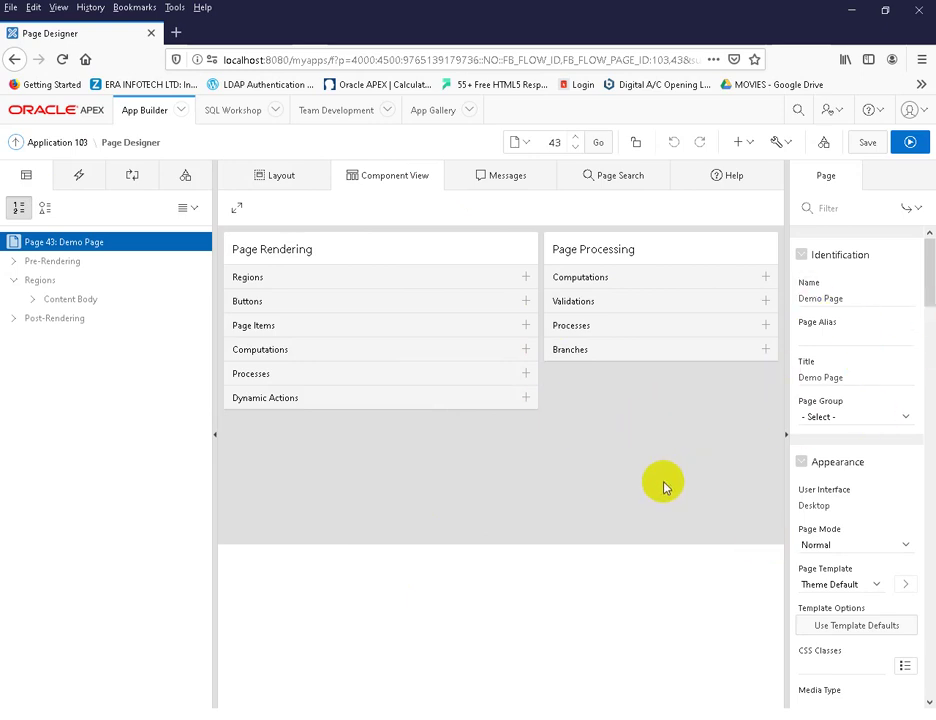
Skim through the properties of the newly created Demo Page
drag(927, 262, 918, 565)
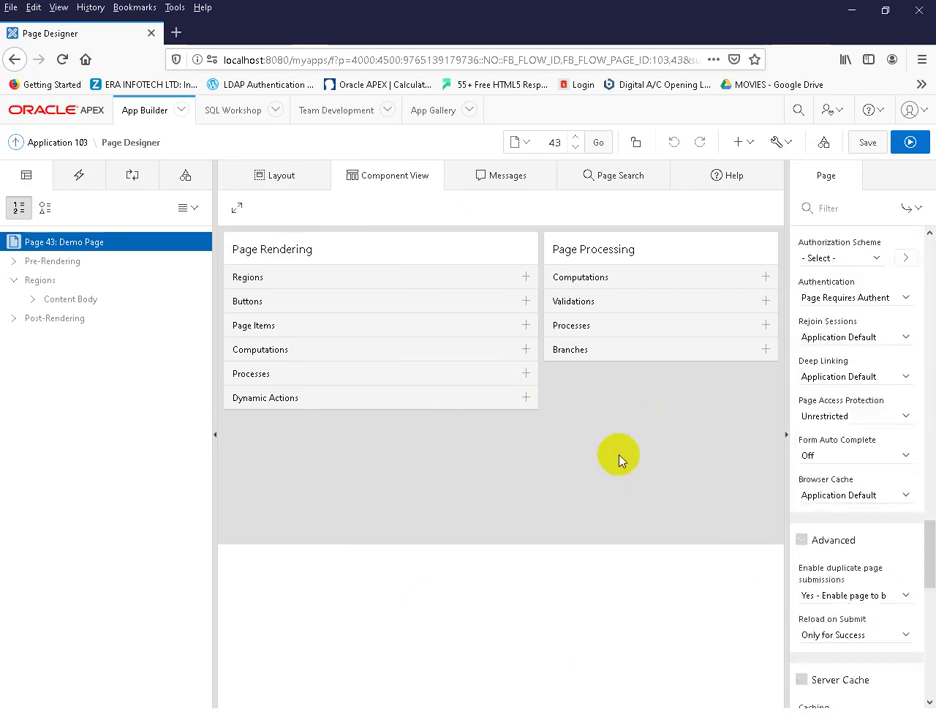
scroll(926, 449, up, 15)
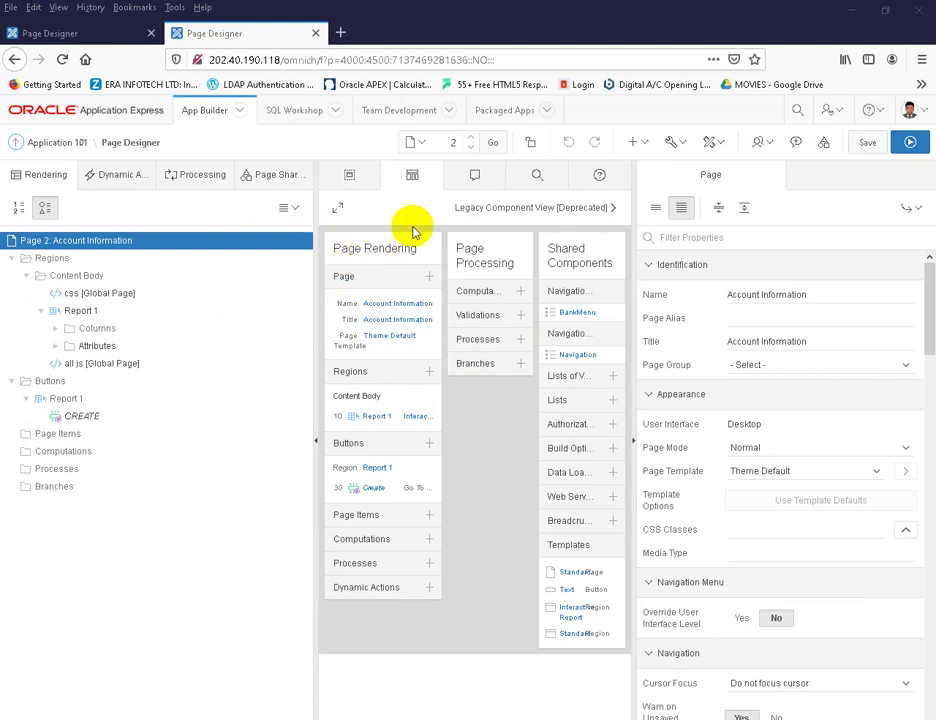
Open the legacy component view of page 2 in Application 101 and compare it with Demo Page's Component View
click(518, 214)
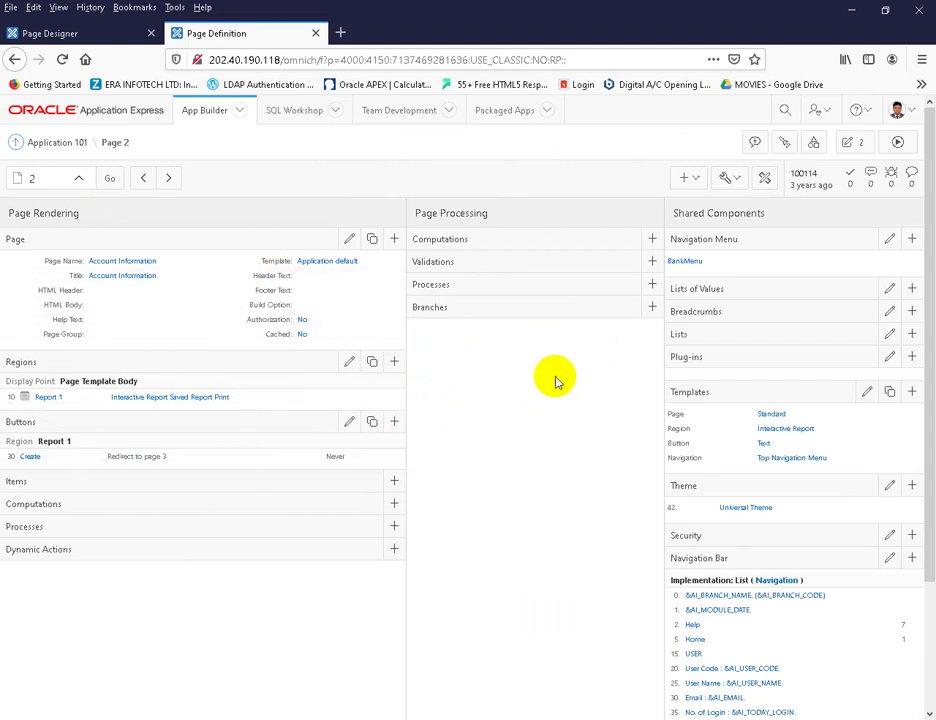
click(78, 38)
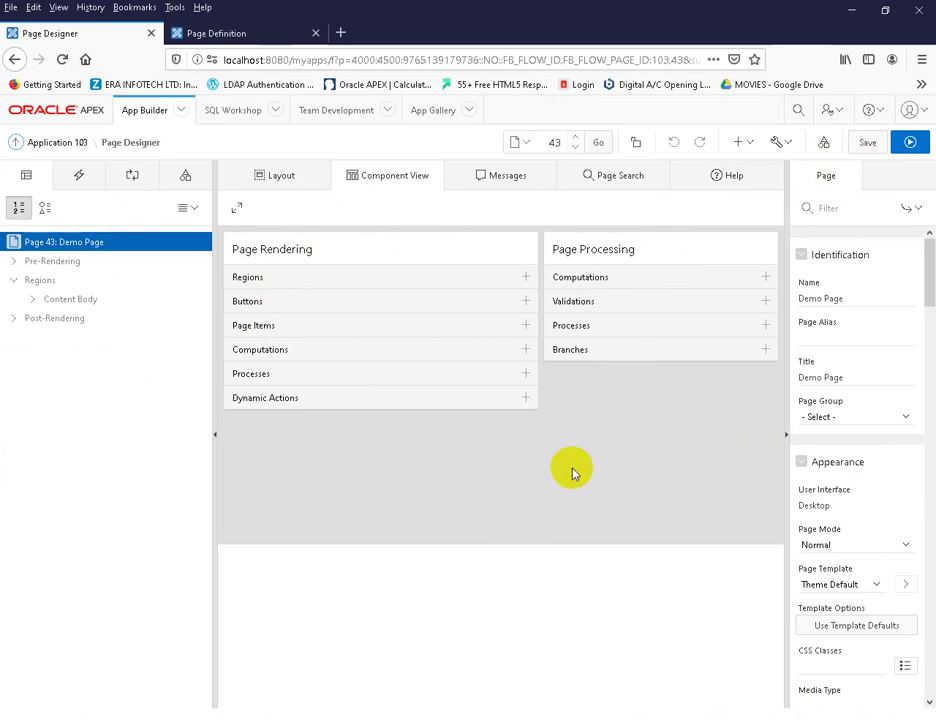
click(249, 35)
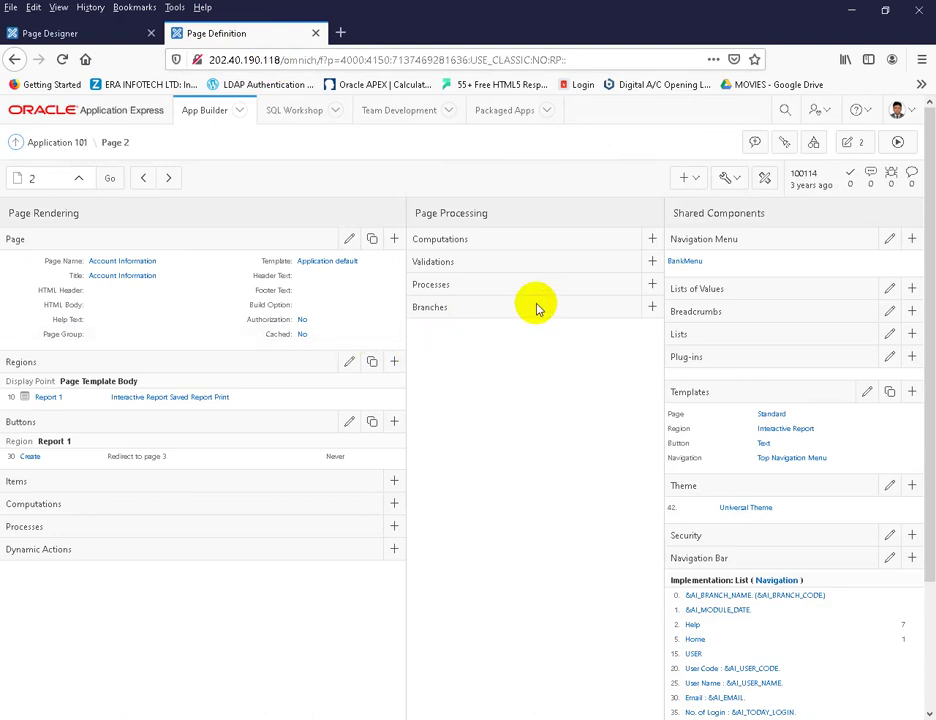
Return page 2 to Page Designer for comparison with Demo Page, and close its browser tab
click(766, 181)
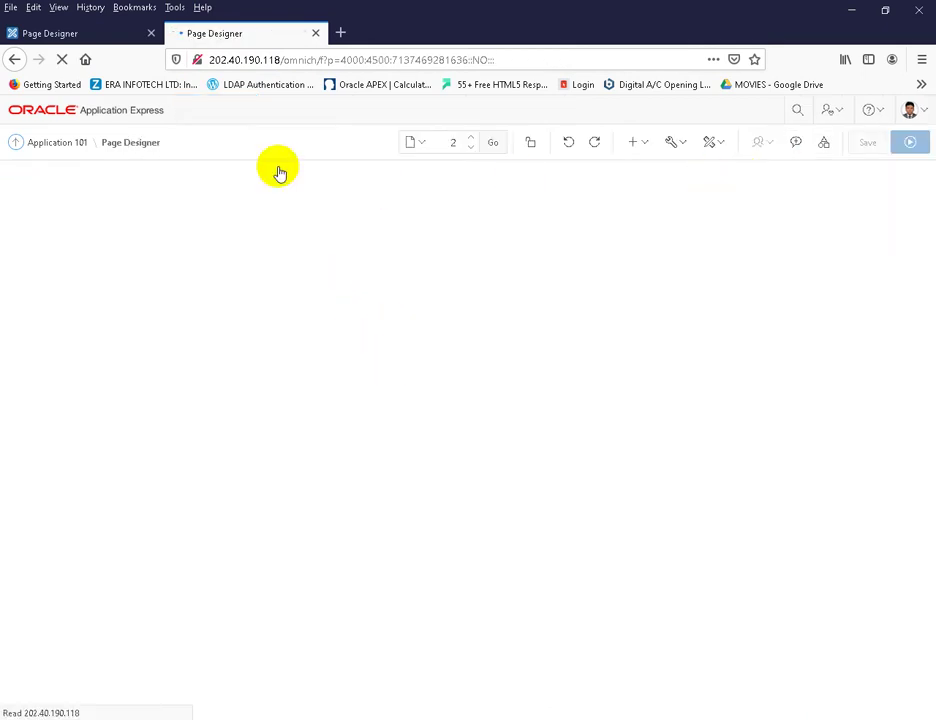
click(48, 34)
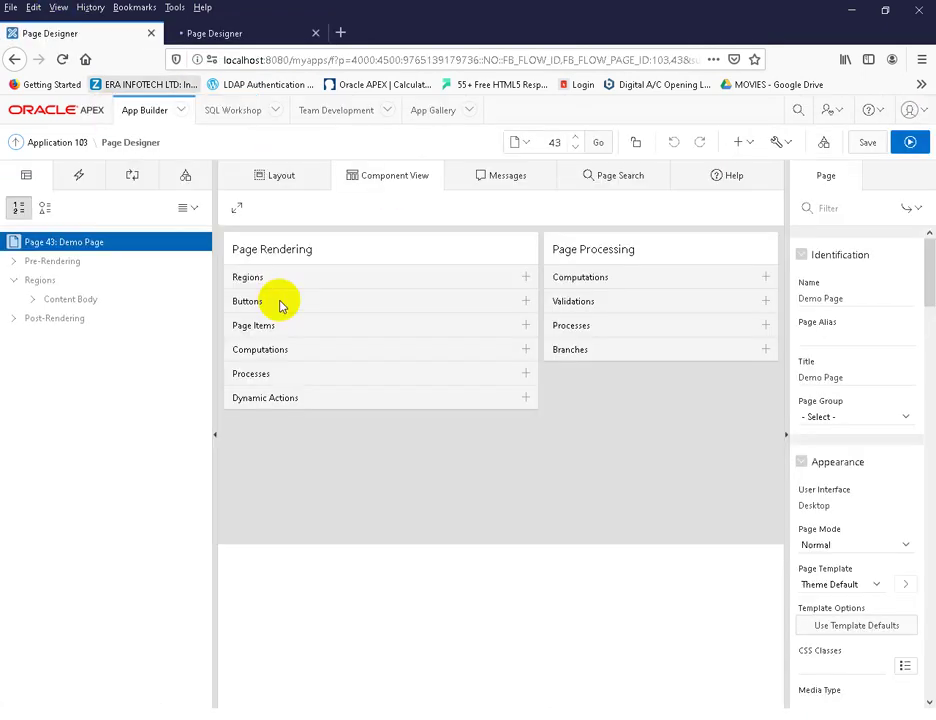
click(230, 35)
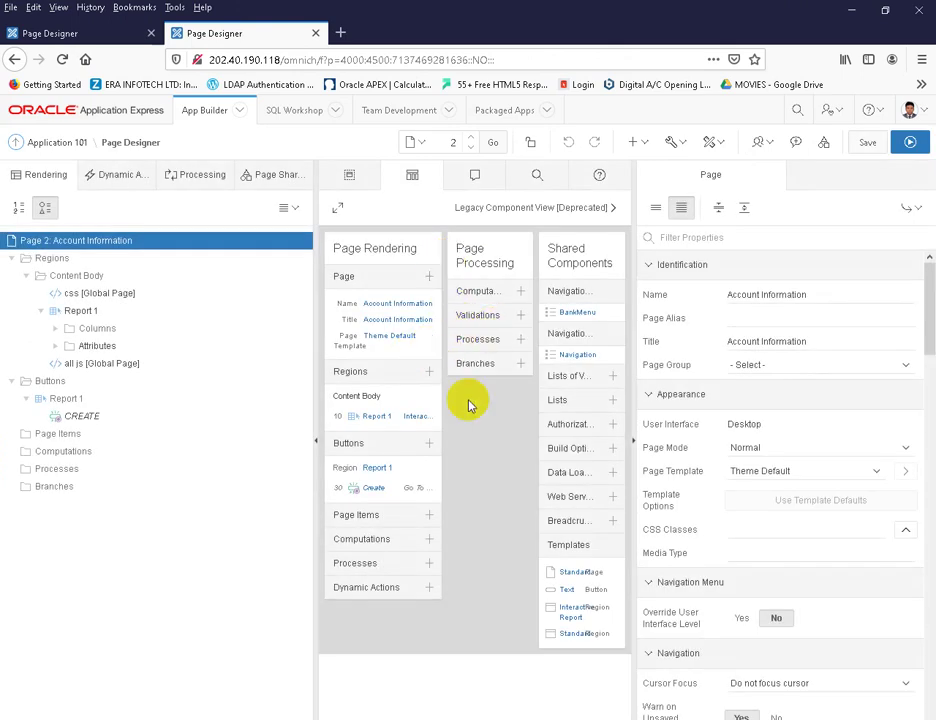
click(313, 37)
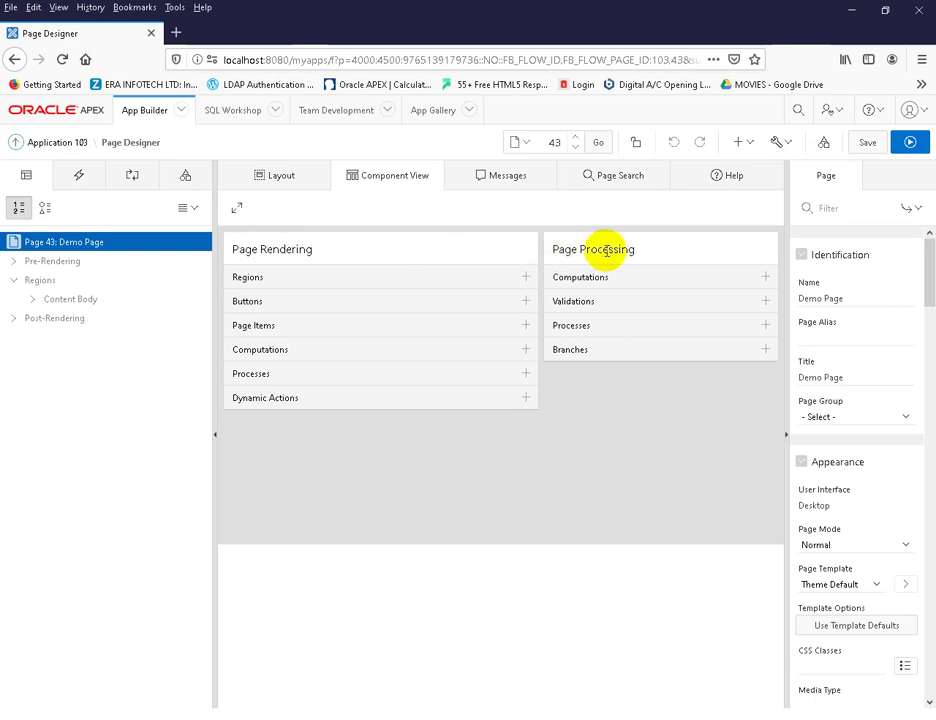
Examine the Page Rendering and Page Processing component groups of Demo Page in the Component View
click(290, 248)
triple_click(290, 248)
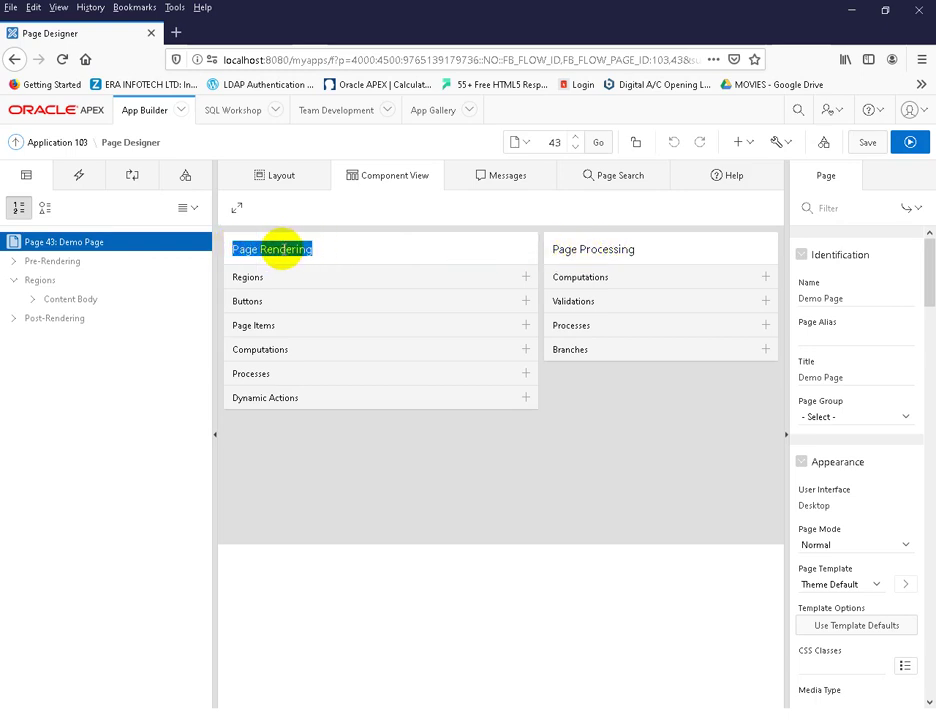
click(350, 254)
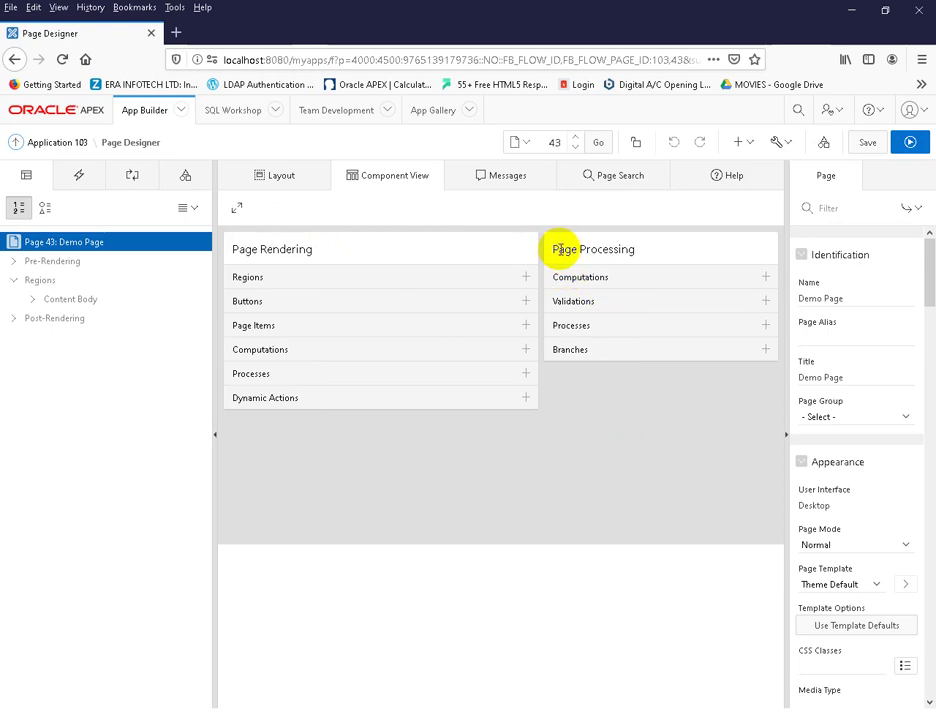
drag(313, 251, 231, 250)
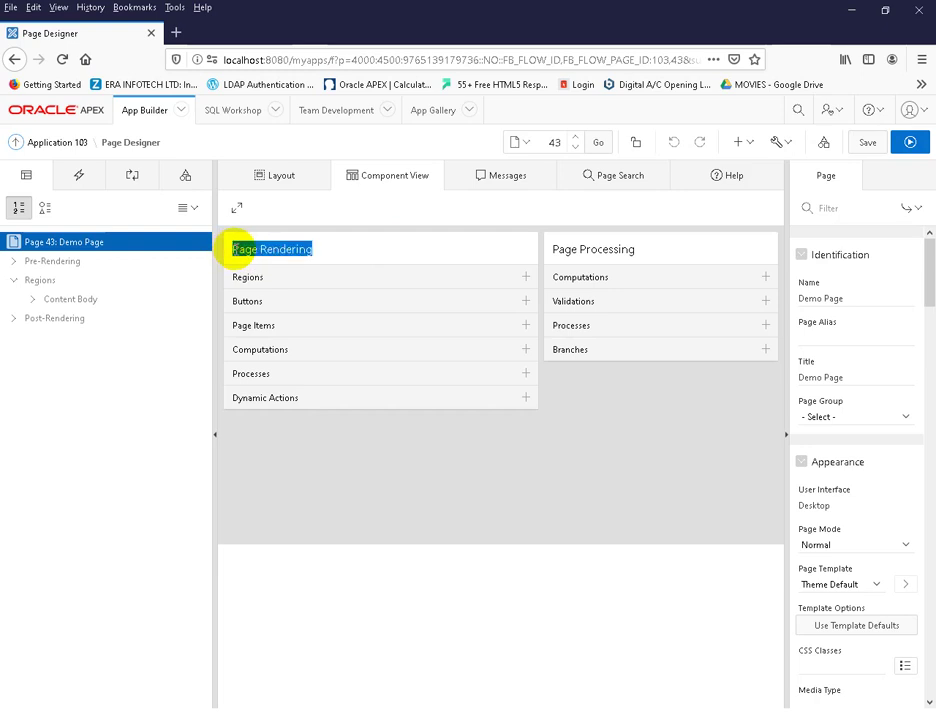
click(361, 236)
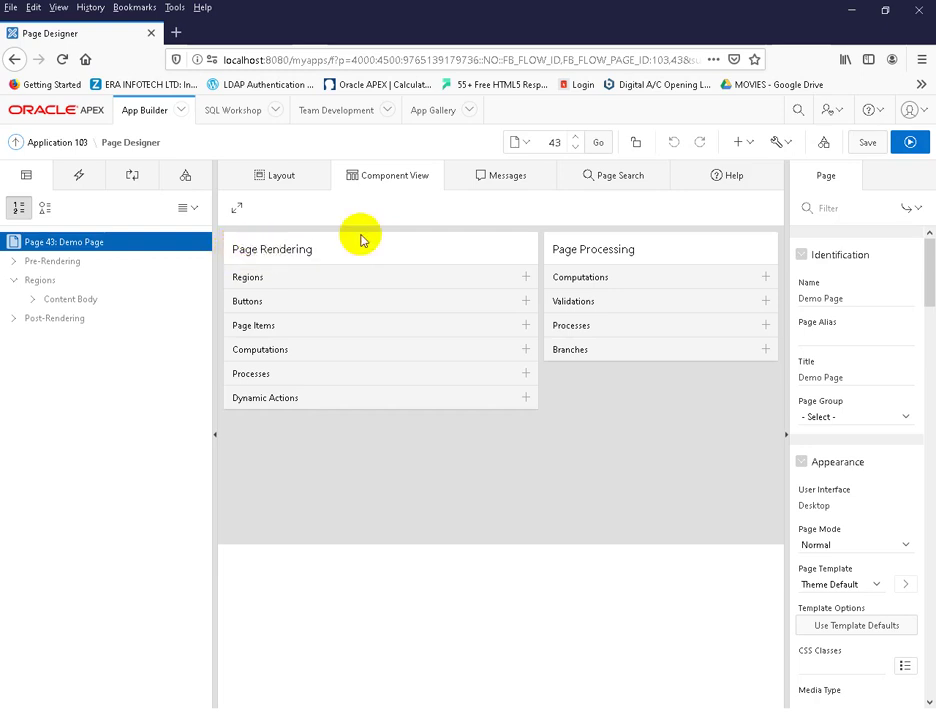
click(305, 253)
drag(305, 253, 228, 251)
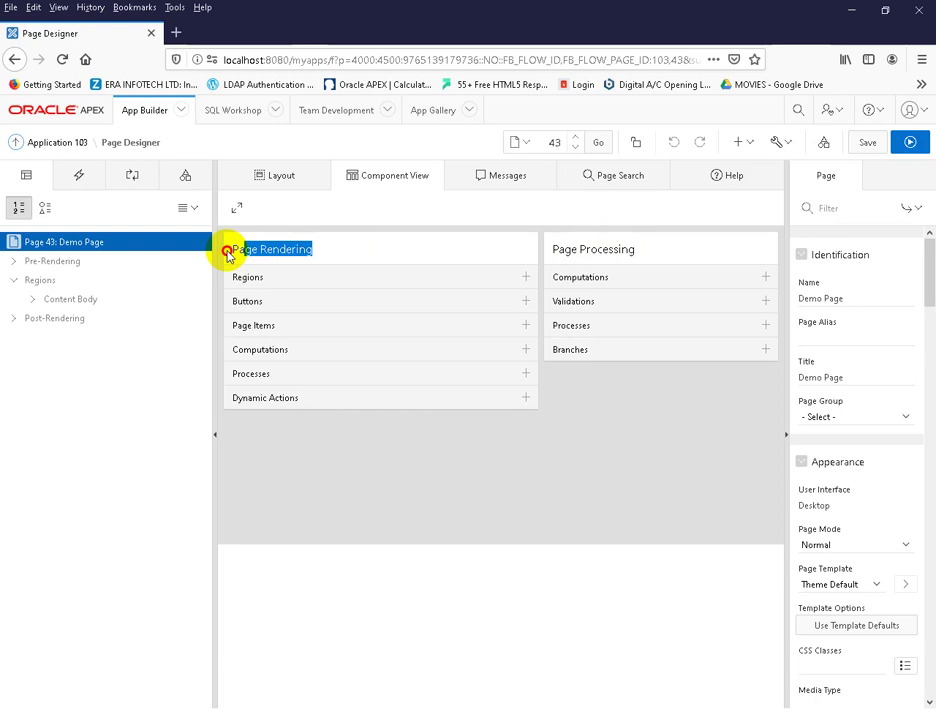
click(325, 257)
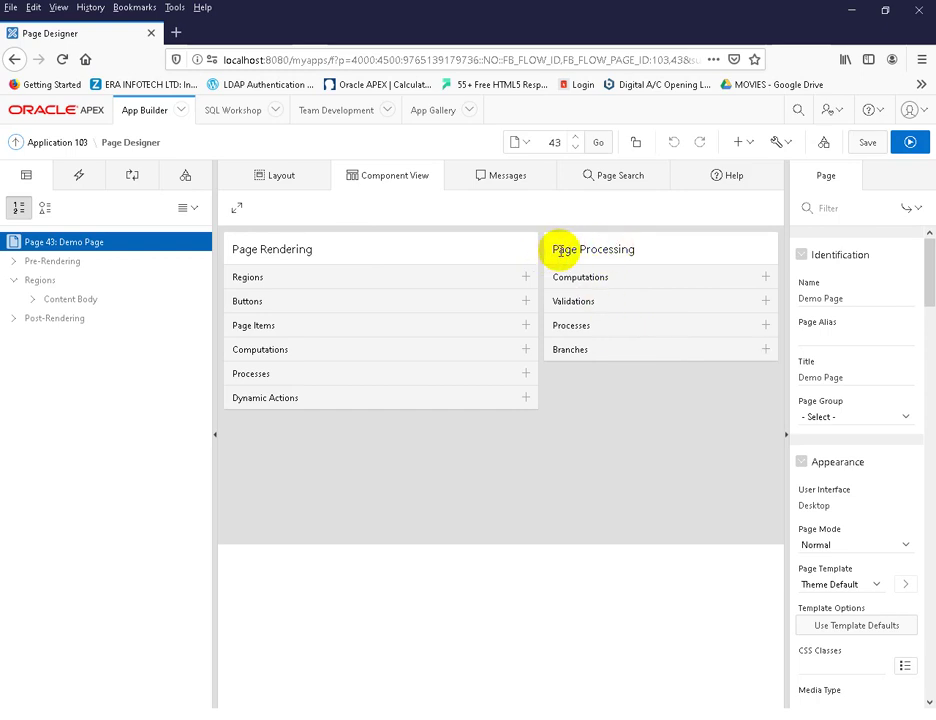
drag(556, 250, 662, 254)
click(662, 254)
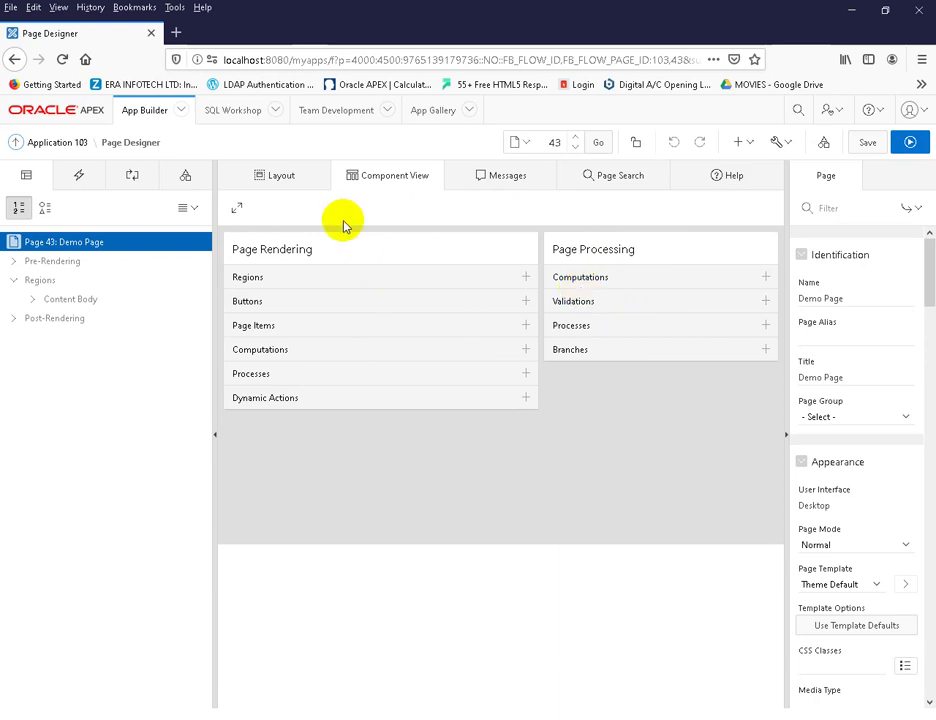
Show Demo Page in the Layout view and inspect its Regions node
click(278, 183)
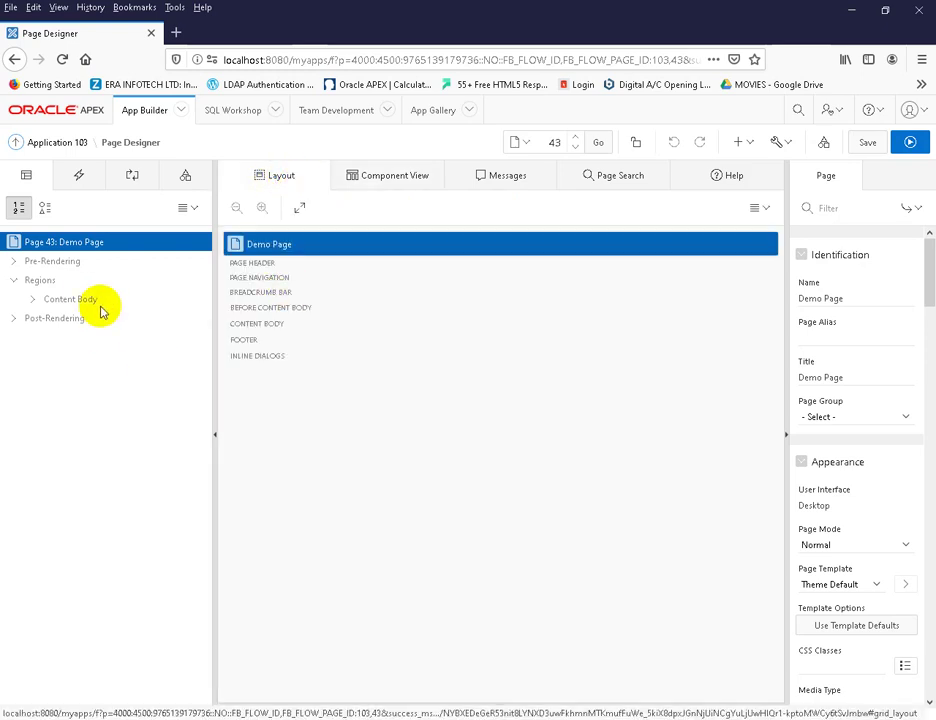
click(48, 279)
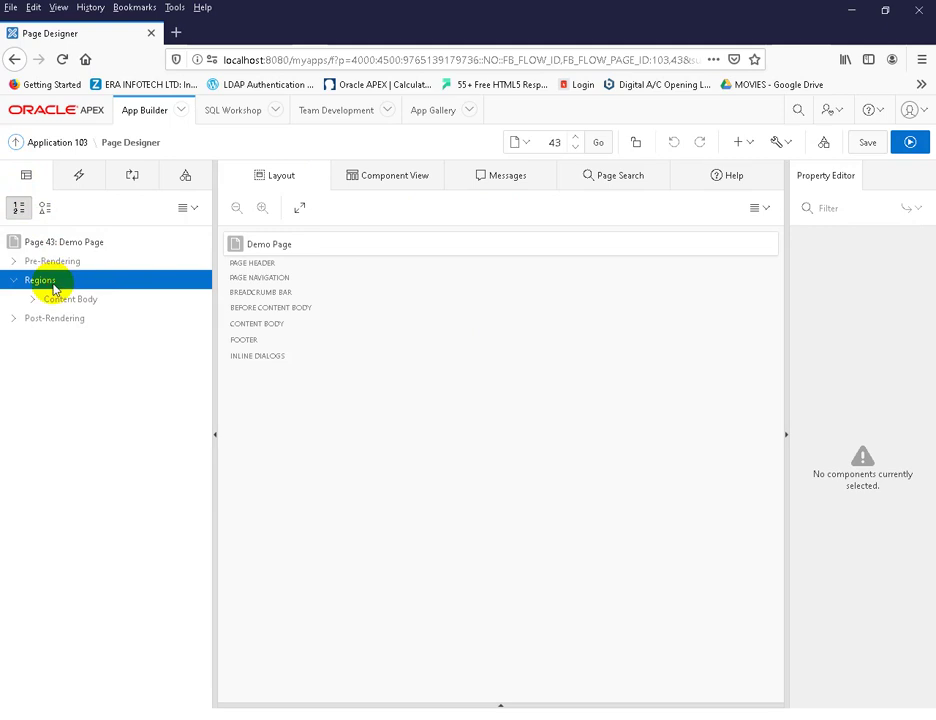
Review all page-level properties of Demo Page, from Identification through Security and Error Handling to Comments
click(44, 242)
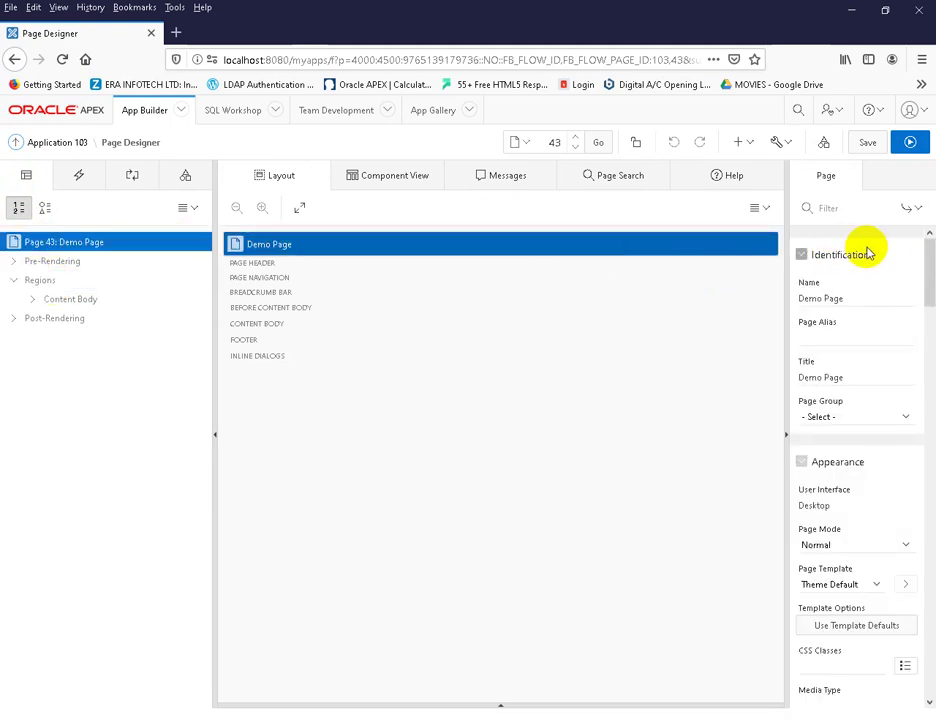
click(852, 331)
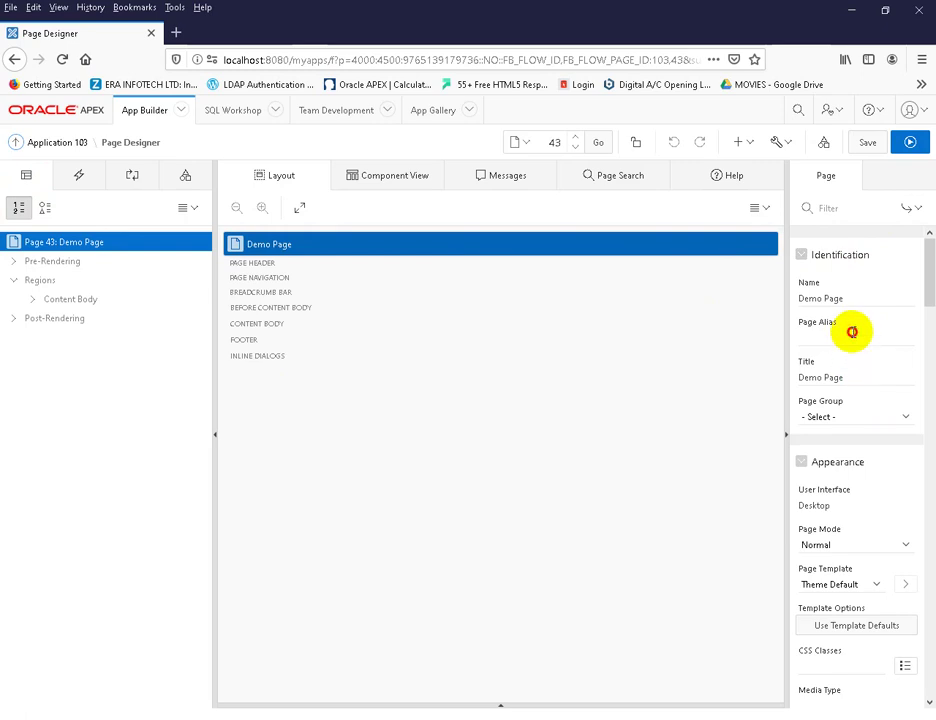
scroll(860, 368, down, 3)
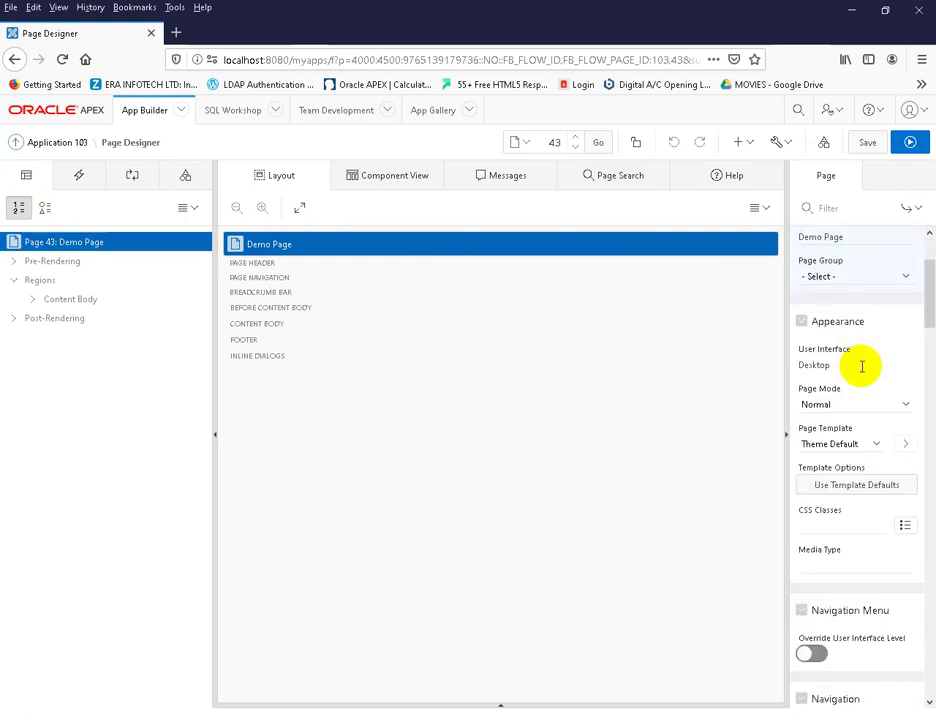
scroll(860, 368, down, 7)
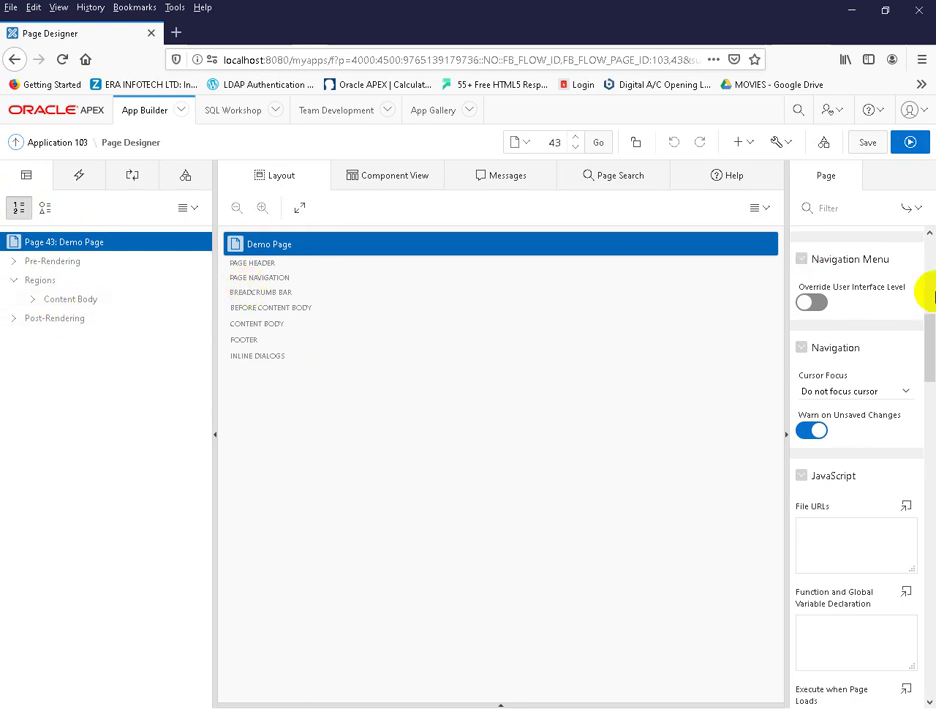
scroll(868, 313, down, 1)
scroll(868, 313, down, 10)
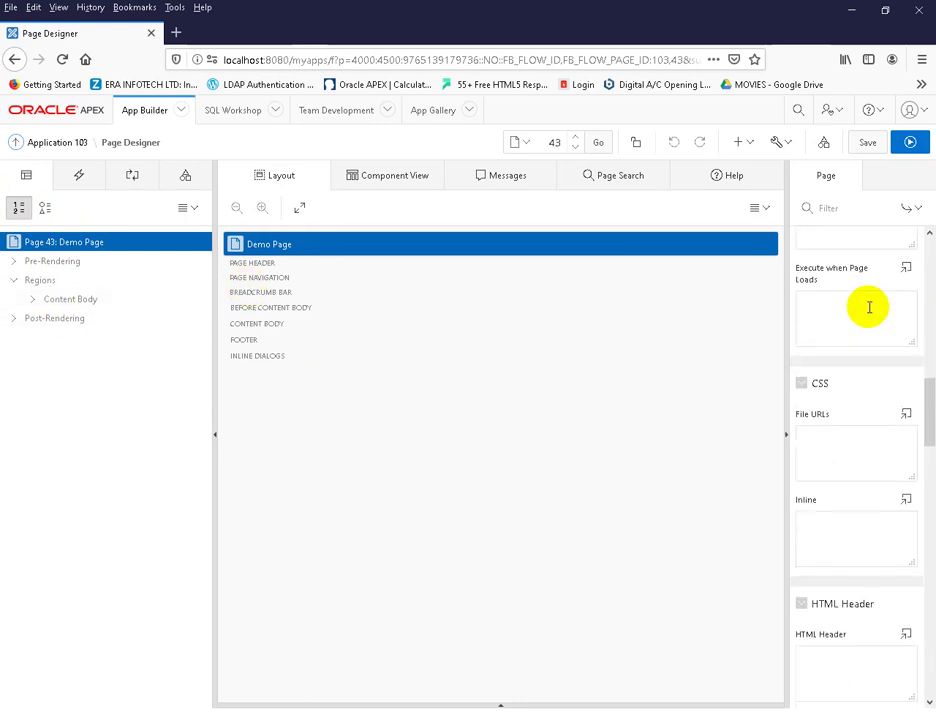
scroll(869, 312, down, 12)
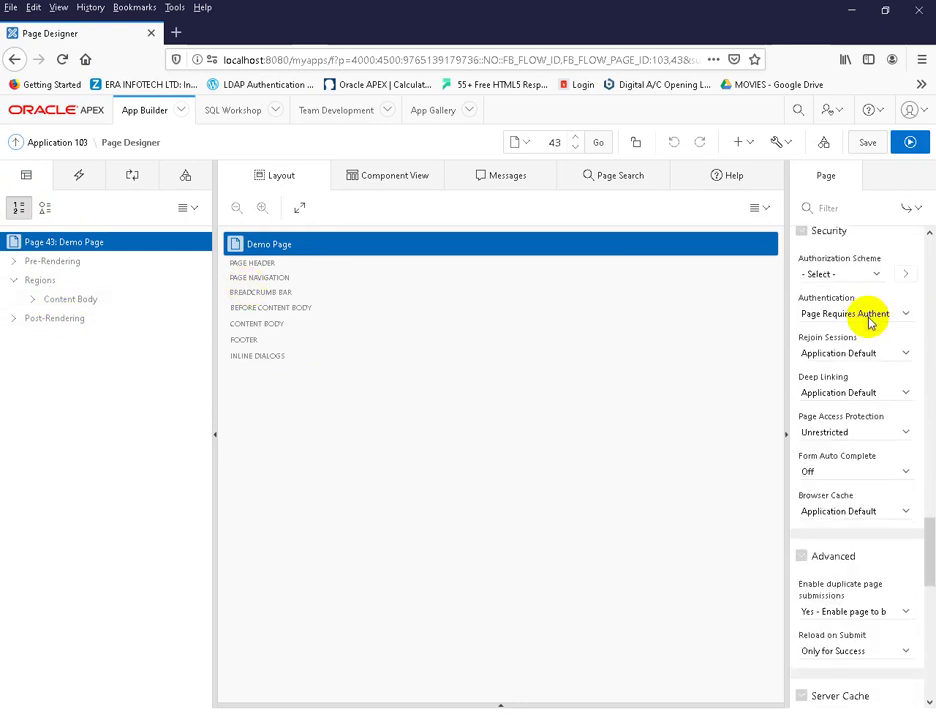
scroll(869, 318, down, 3)
scroll(870, 318, up, 14)
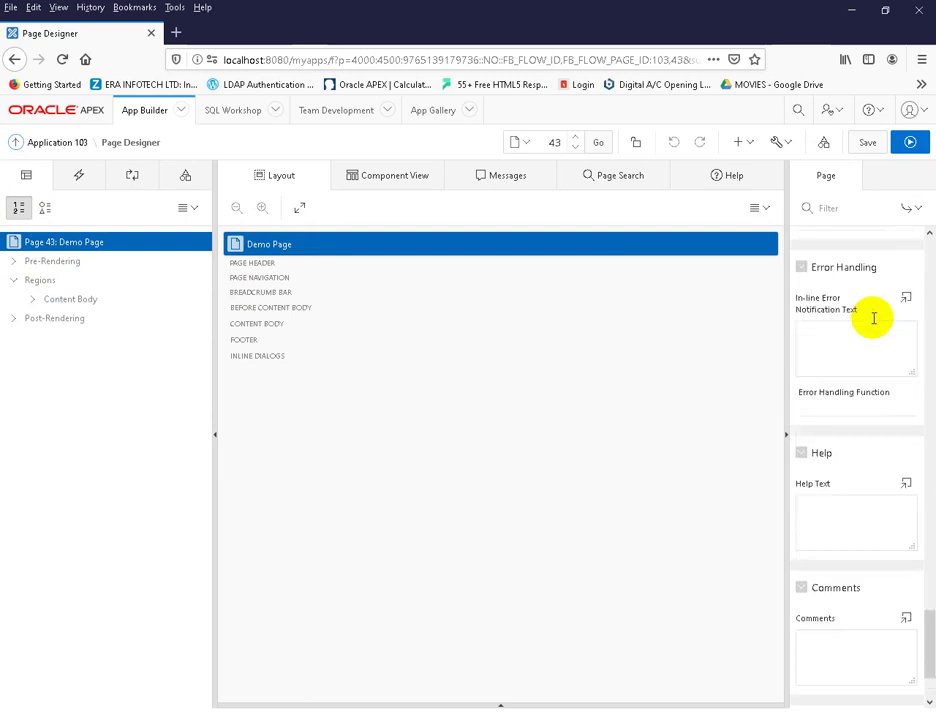
scroll(872, 319, up, 15)
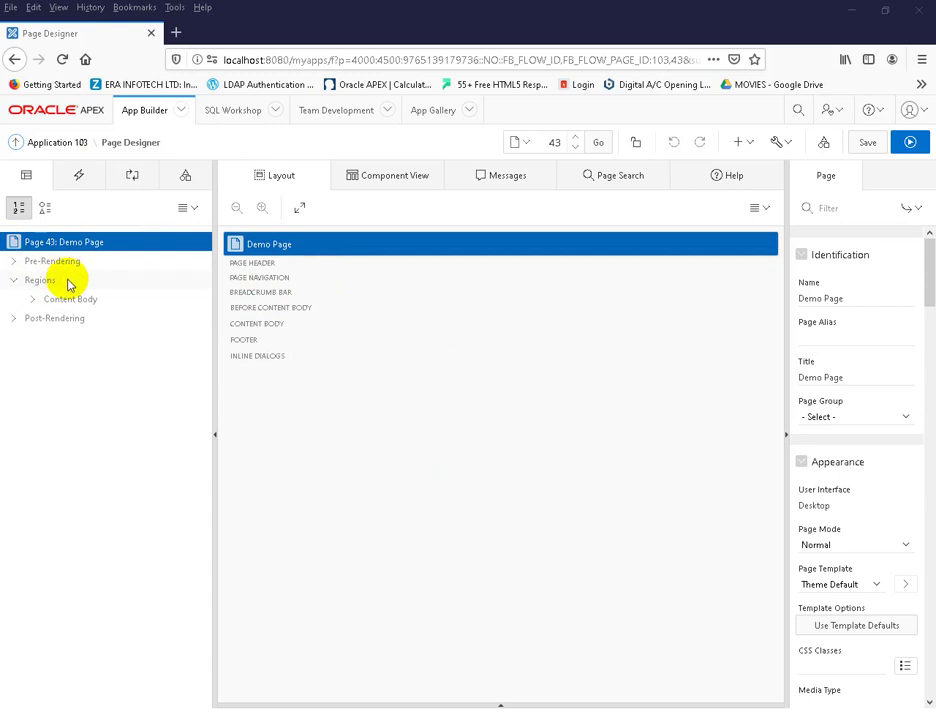
Look over the component page types offered for creating another page, and cancel the wizard
click(746, 146)
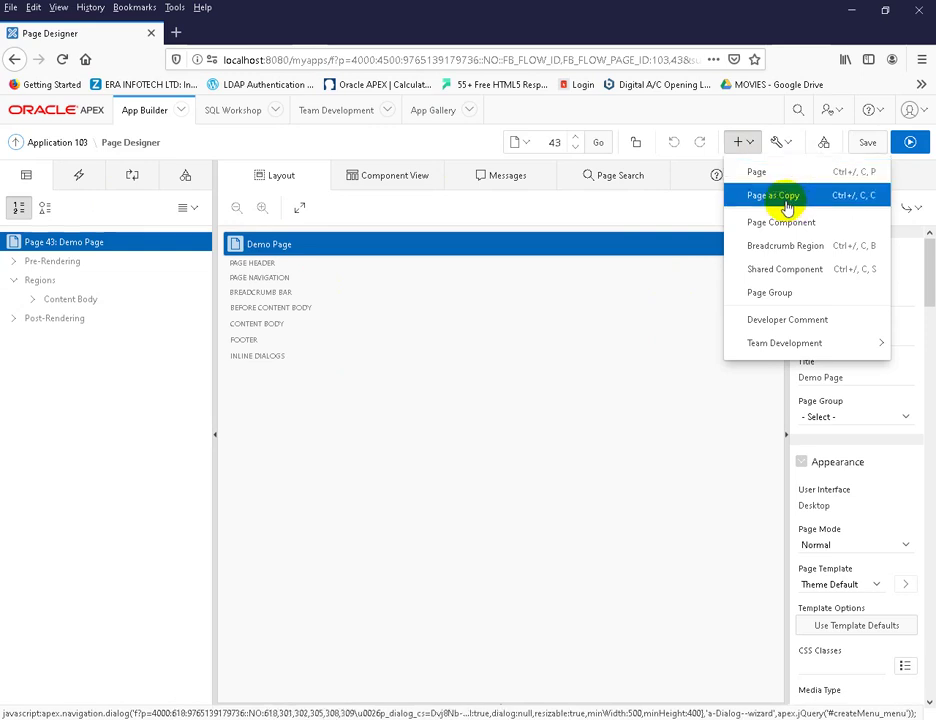
click(772, 175)
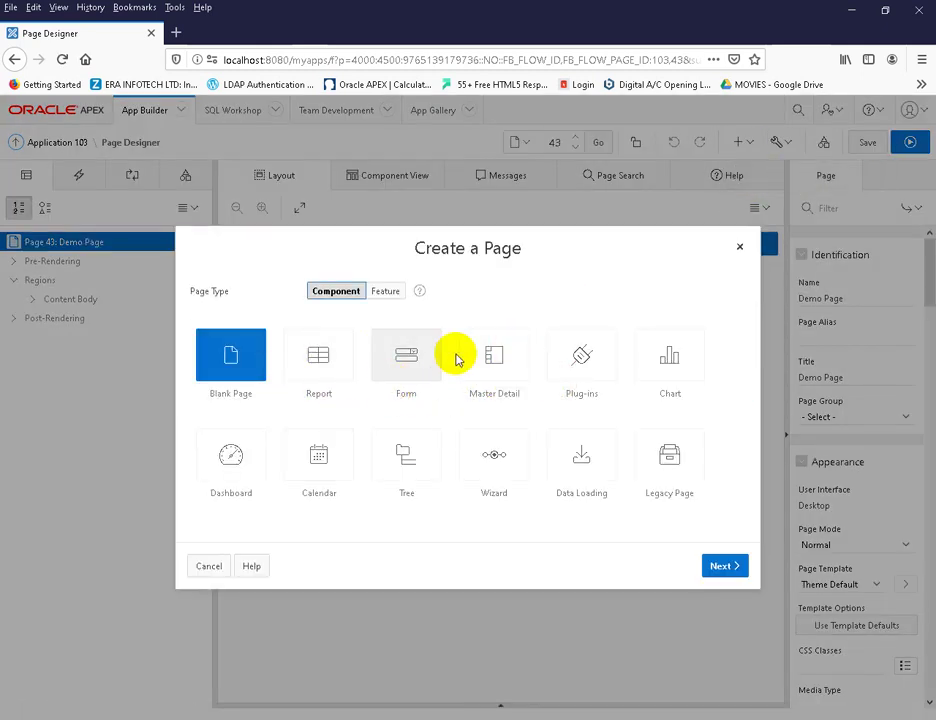
click(210, 568)
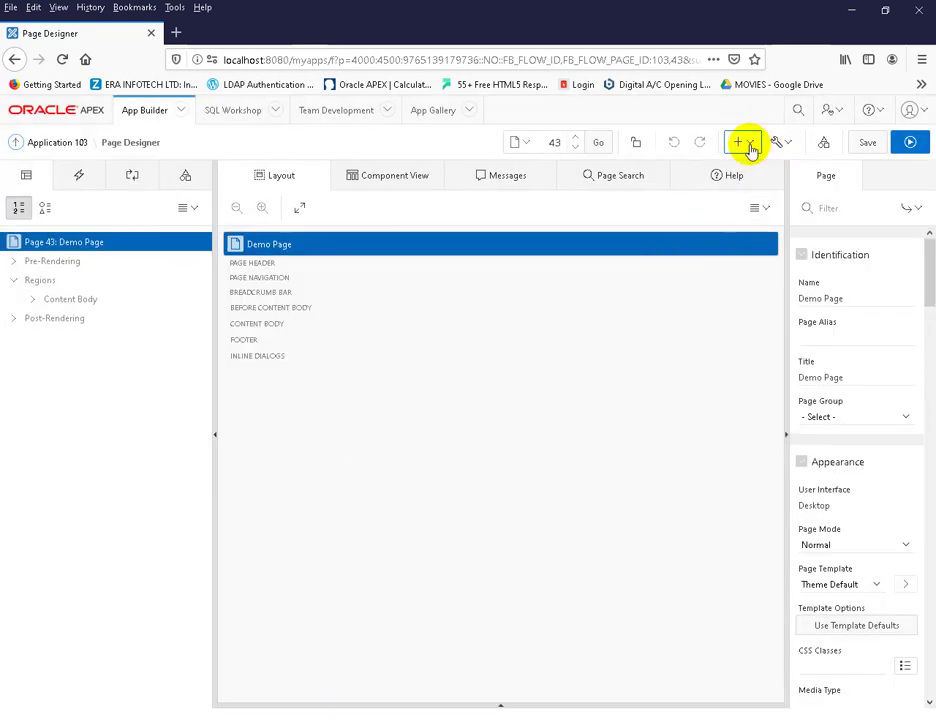
Start creating a page as a copy of a page in this application
click(745, 144)
click(764, 199)
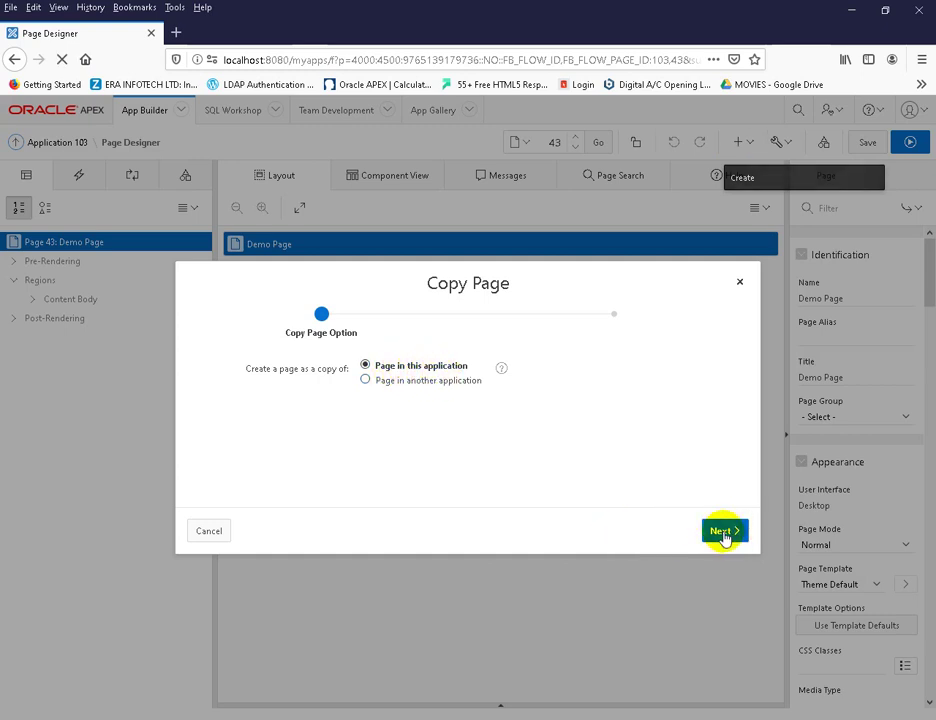
click(724, 533)
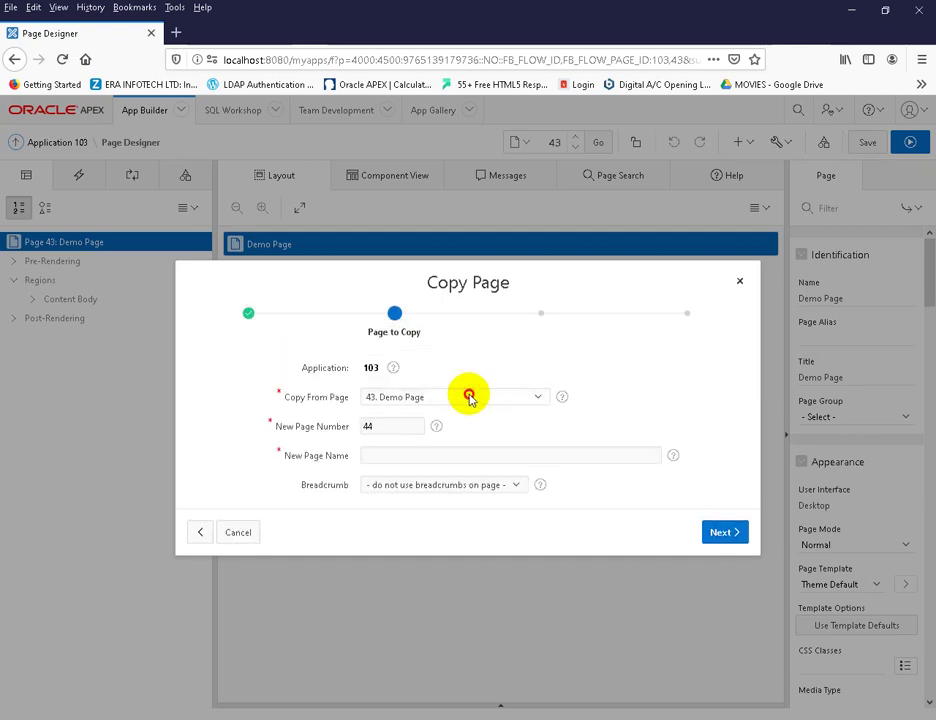
Review the source page, new page number and new page name fields for the copy, keeping breadcrumbs off the page
click(468, 396)
click(470, 398)
double_click(383, 425)
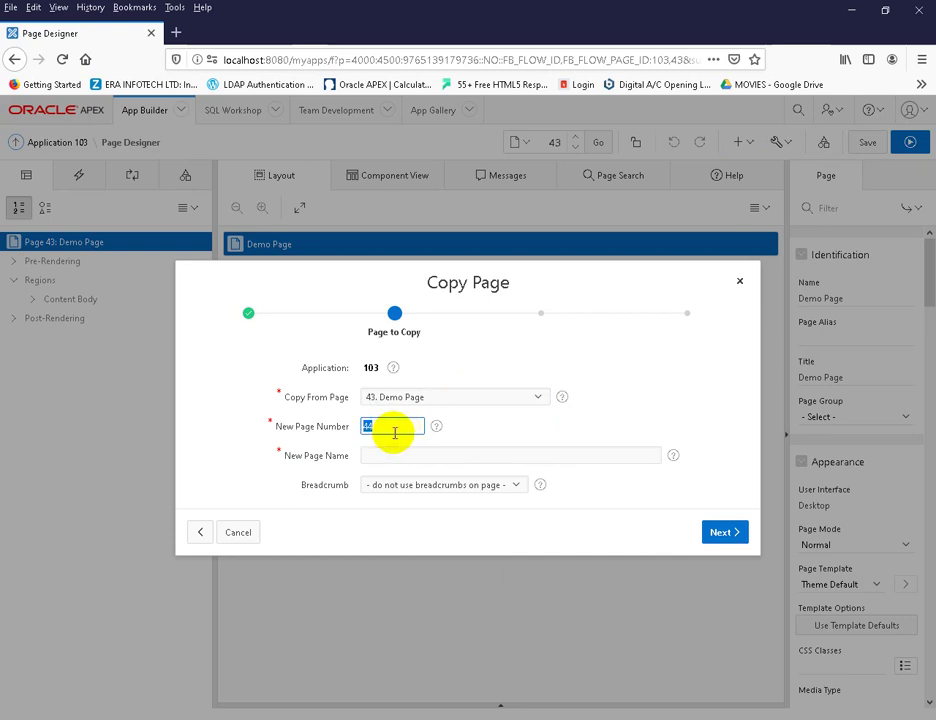
click(403, 456)
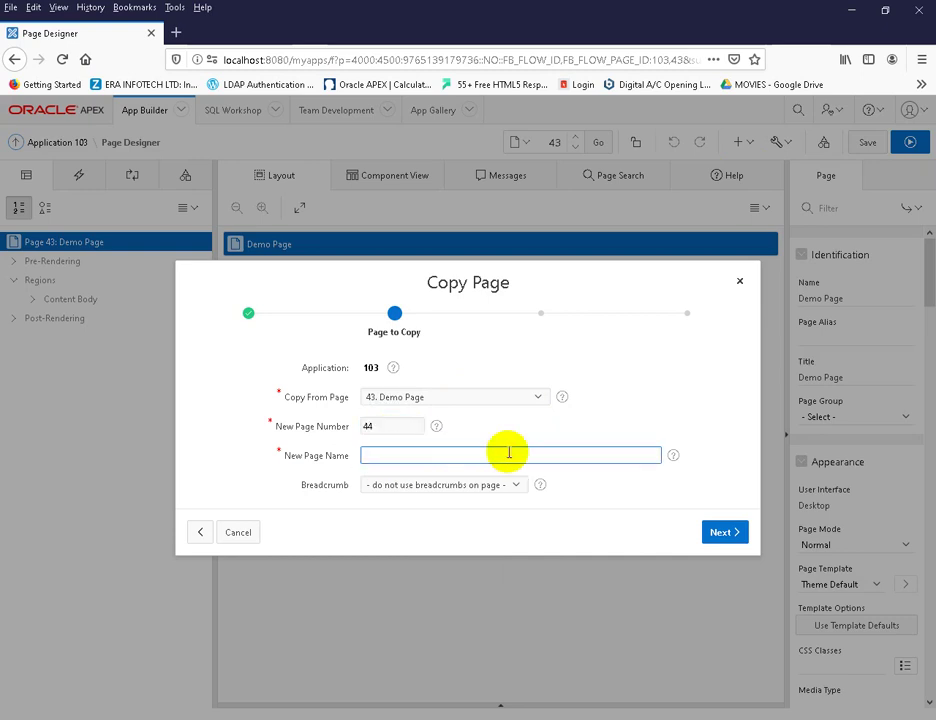
click(437, 488)
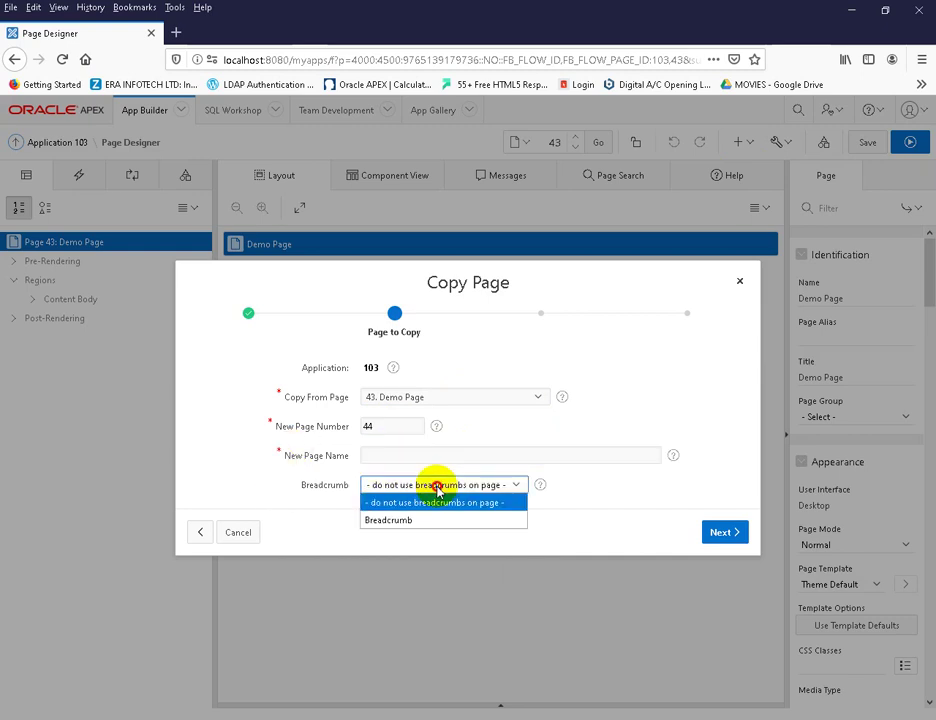
click(437, 501)
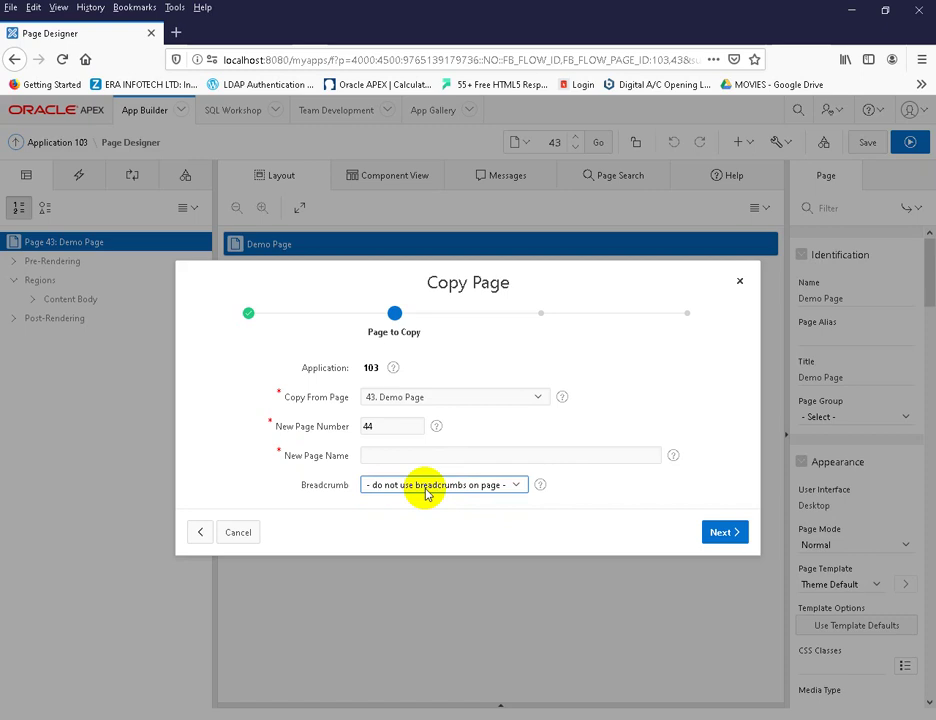
Go back to the copy options and choose to copy a page in another application instead
click(195, 537)
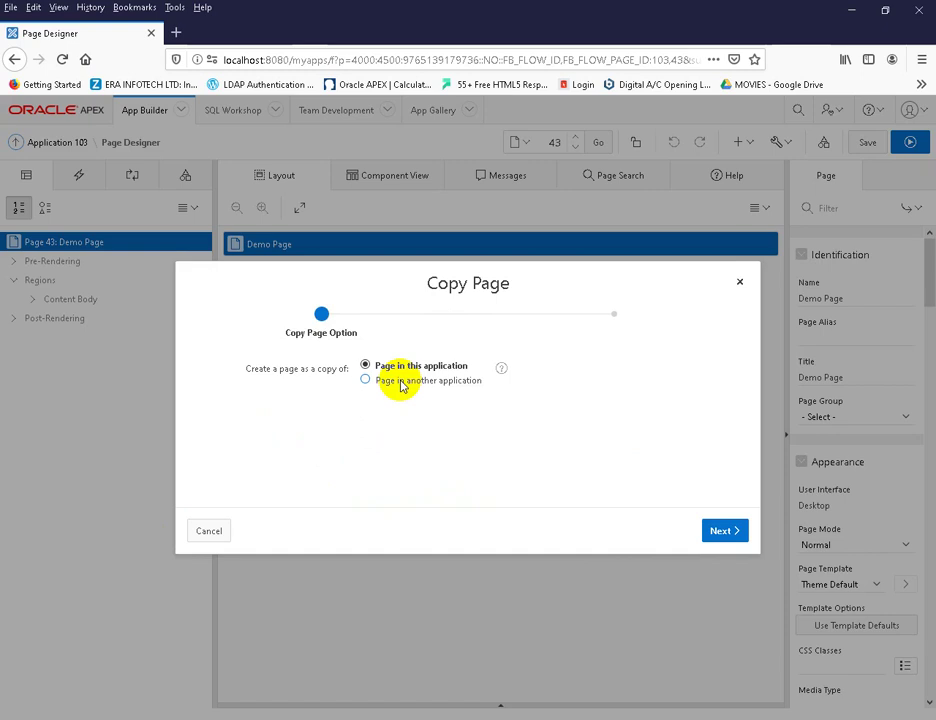
click(401, 386)
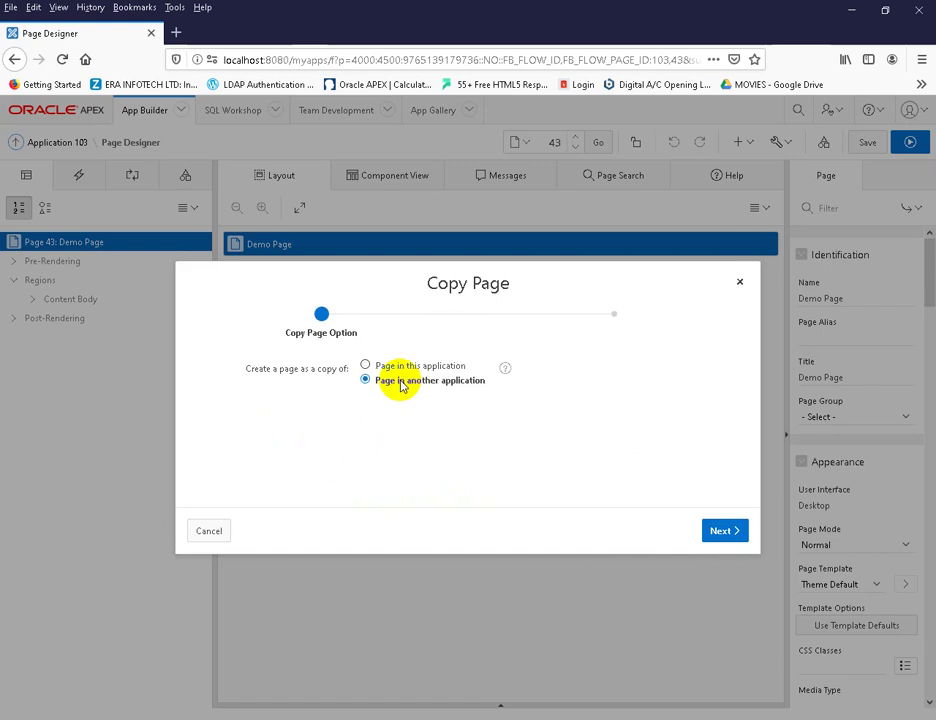
click(722, 532)
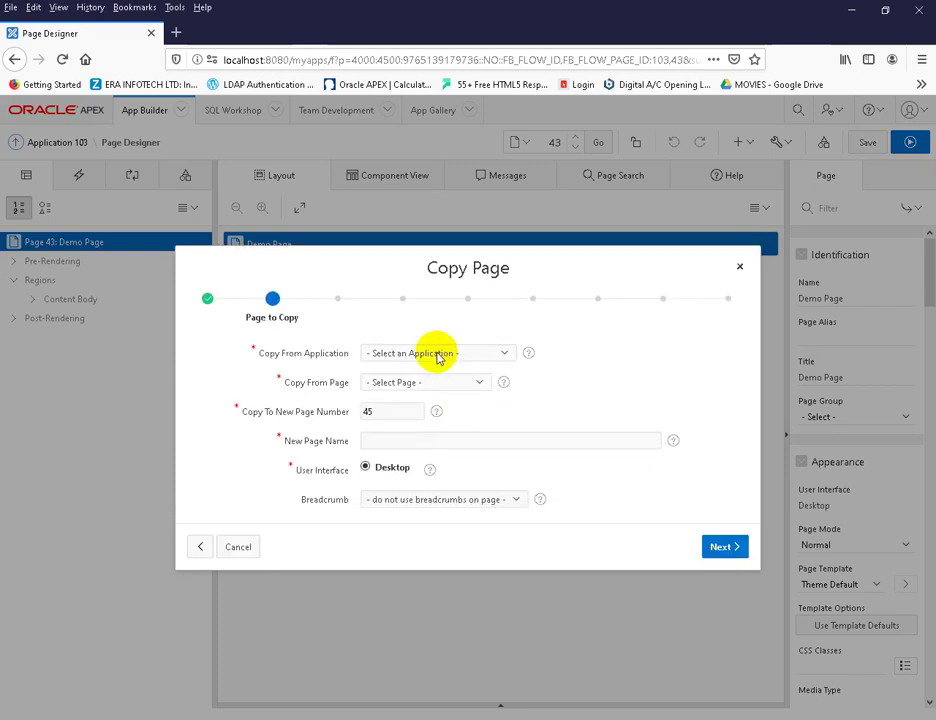
Choose application 100 Design and its page 2 New Design as the source for the page copy
click(432, 355)
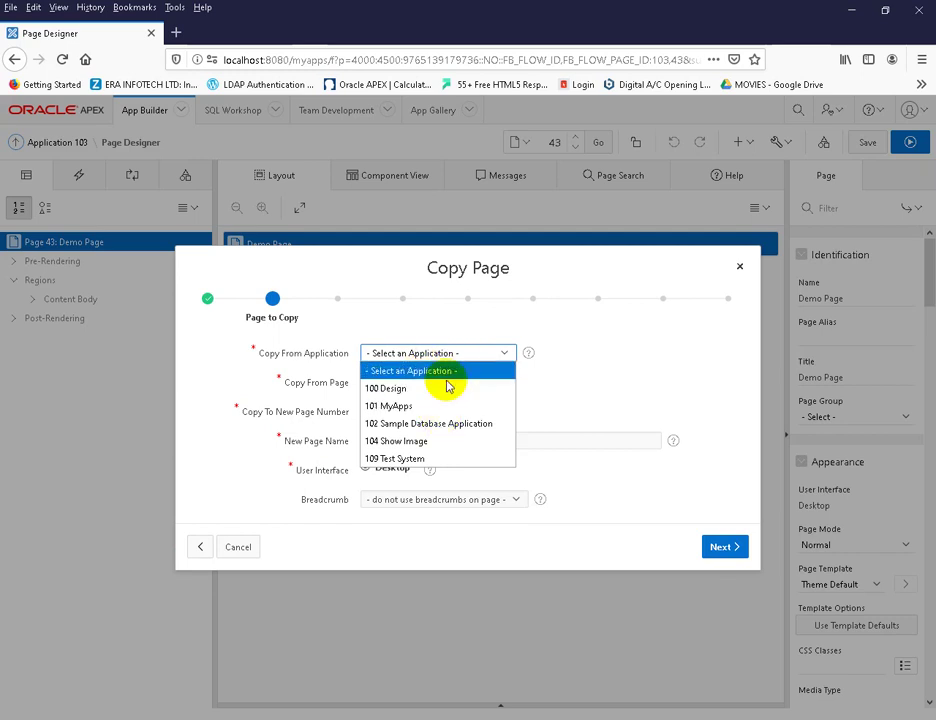
click(402, 388)
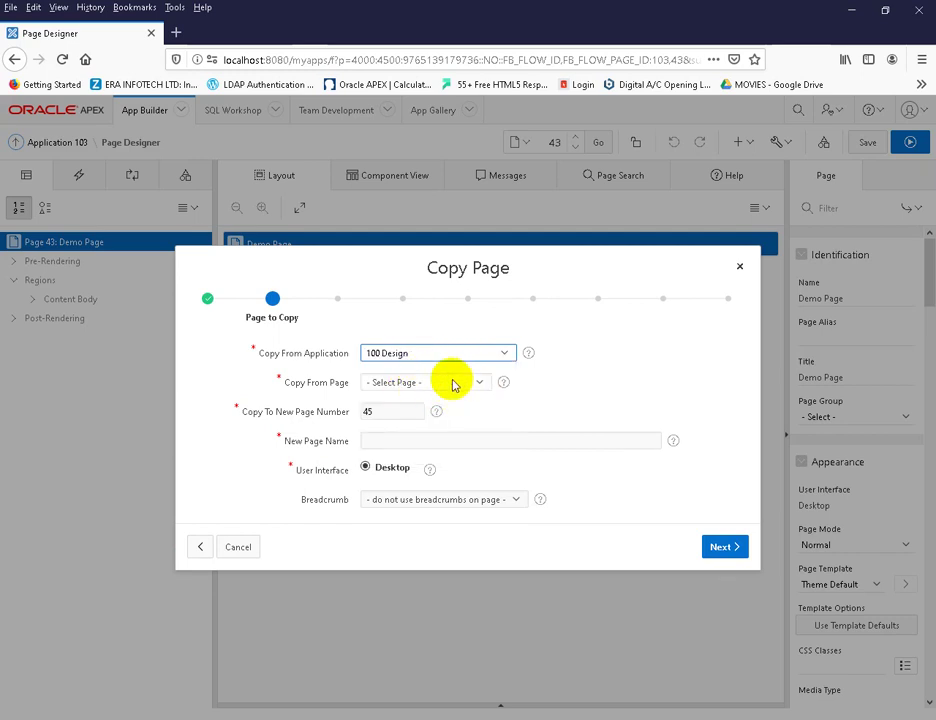
click(441, 382)
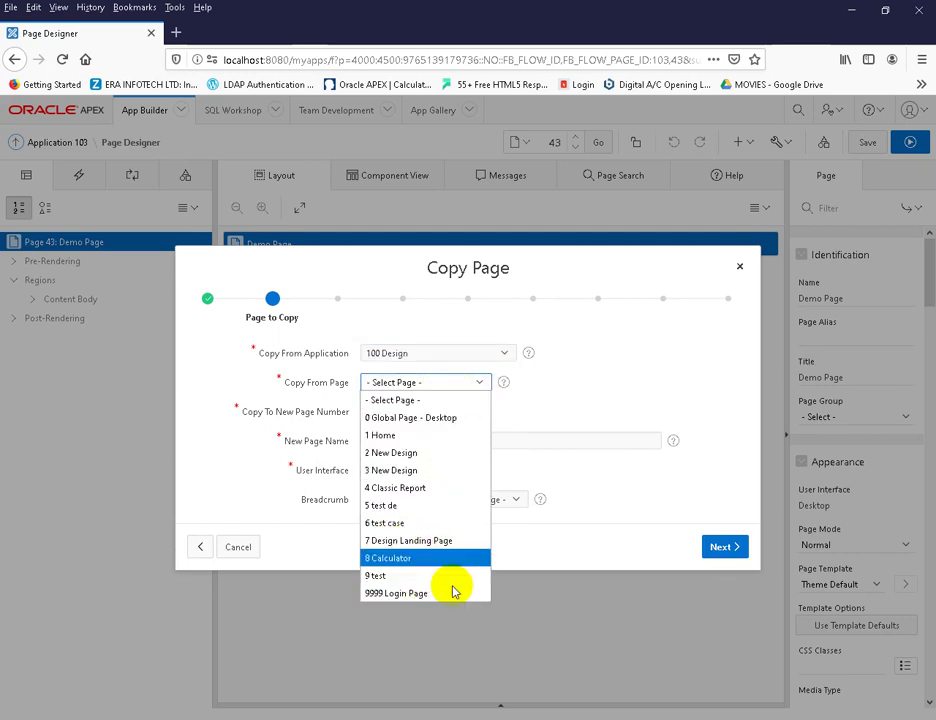
click(435, 455)
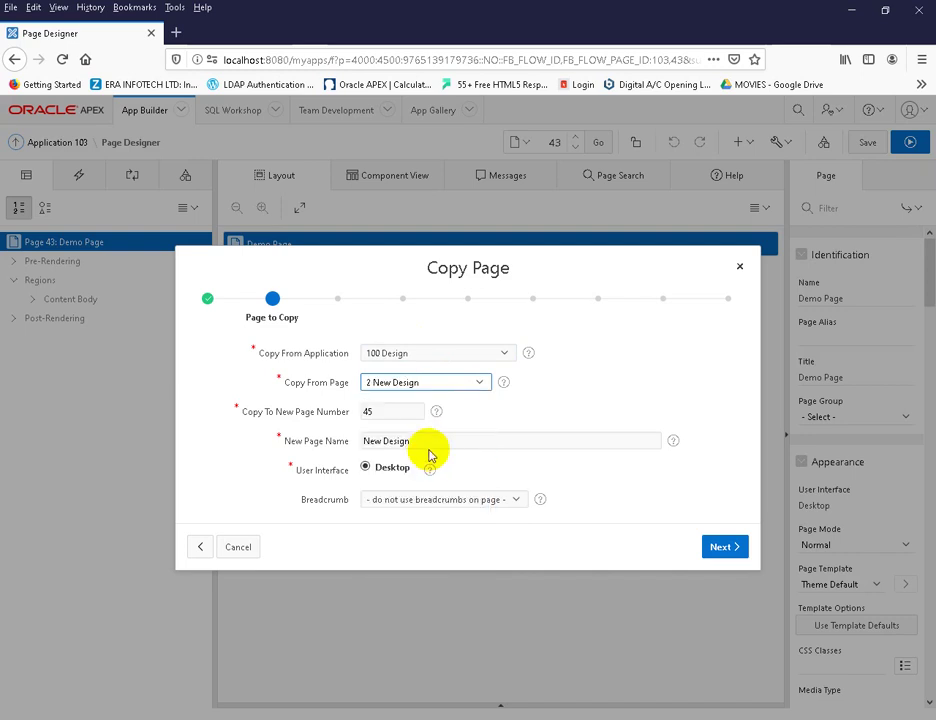